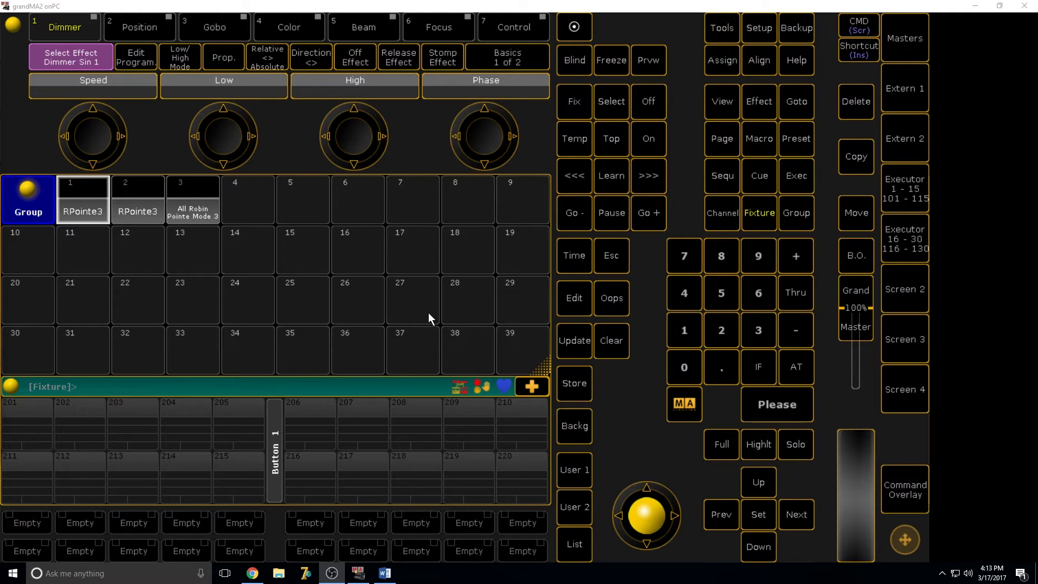
Switch to Screen 2, showing the effects pool with Dimmer Sin, RGB Rainbow, Flydown and circle
{"action": "left_click", "coordinate": [908, 299]}
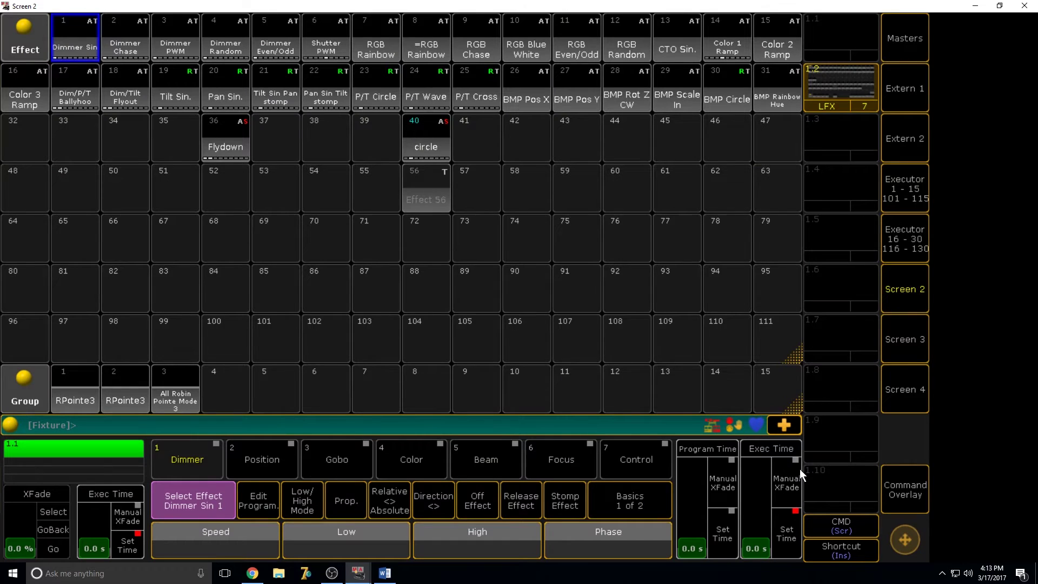
Clear Screen 2 and fill it with a full-size Command Line Feedback window
{"action": "left_click", "coordinate": [631, 222]}
{"action": "left_click", "coordinate": [770, 195]}
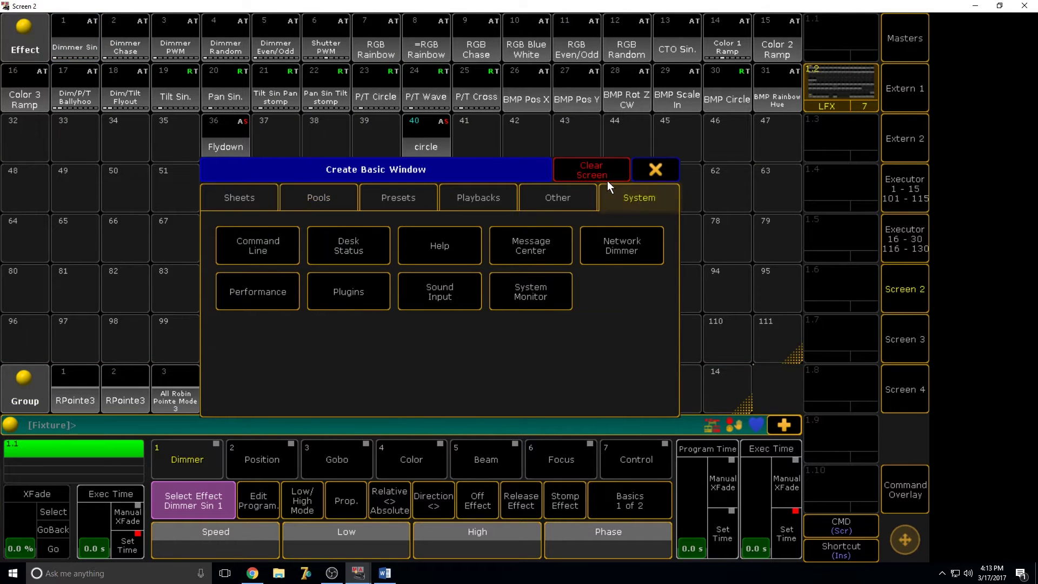
{"action": "left_click", "coordinate": [606, 173]}
{"action": "left_click", "coordinate": [4, 23]}
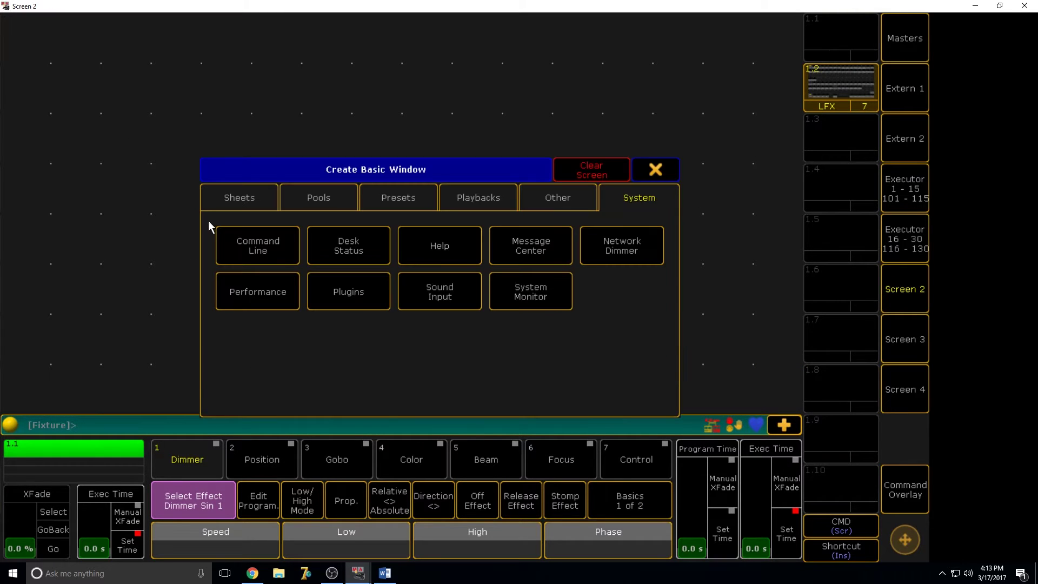
{"action": "left_click", "coordinate": [219, 257]}
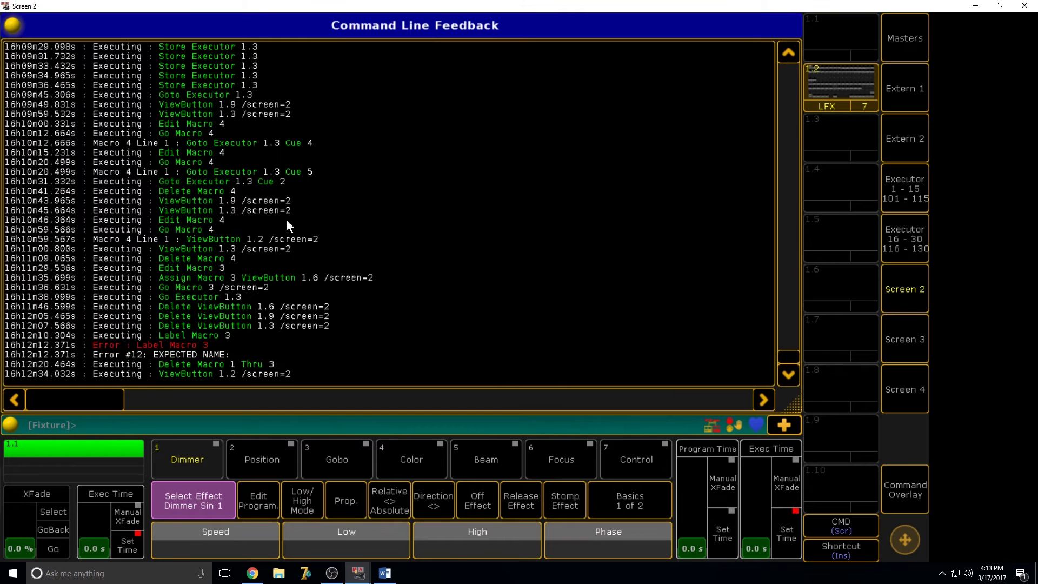
Store the layout as view 1.9 named CMD
{"action": "left_click", "coordinate": [891, 501]}
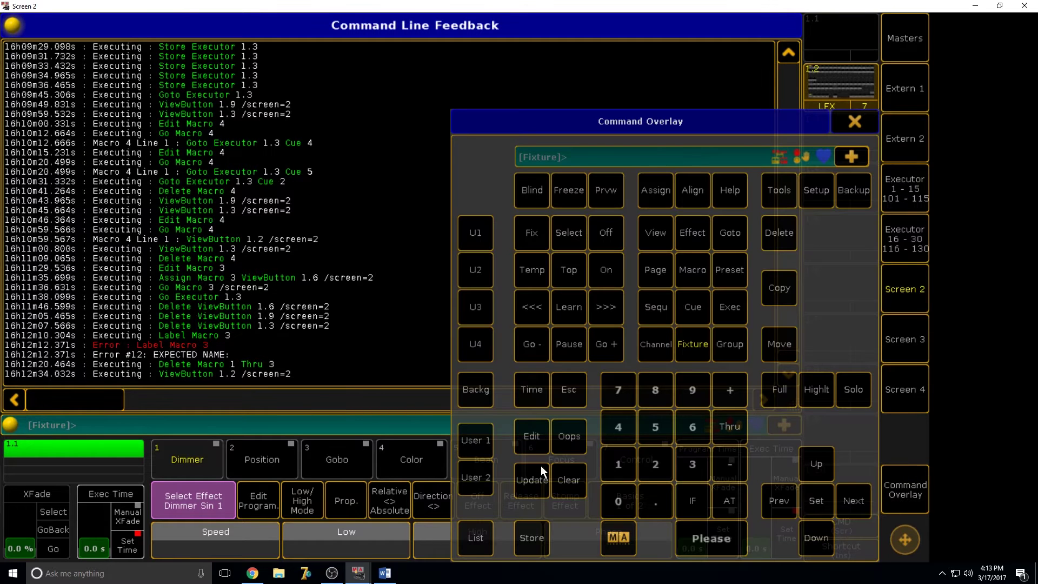
{"action": "left_click", "coordinate": [530, 542]}
{"action": "left_click", "coordinate": [867, 119]}
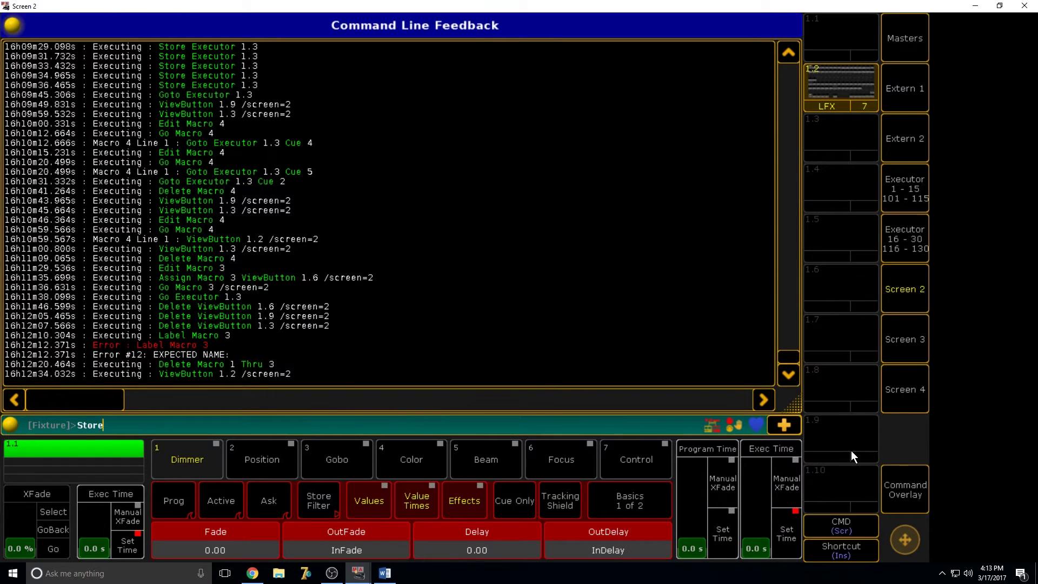
{"action": "left_click", "coordinate": [851, 450]}
{"action": "type", "text": "Cue"}
{"action": "key", "text": "BackSpace"}
{"action": "key", "text": "BackSpace"}
{"action": "type", "text": "MD"}
{"action": "key", "text": "Return"}
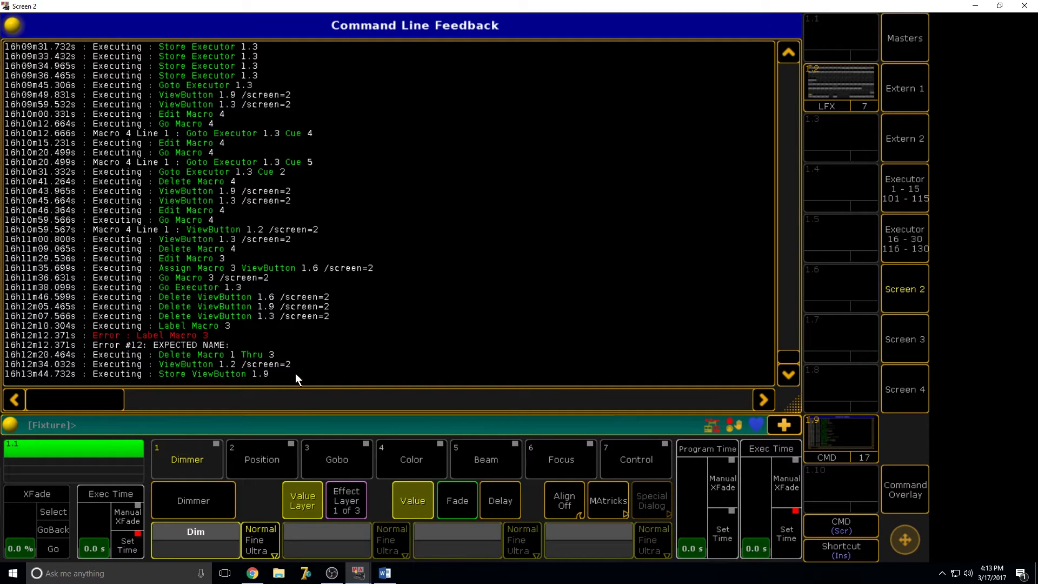
{"action": "scroll", "coordinate": [236, 337], "scroll_direction": "up", "scroll_amount": 4}
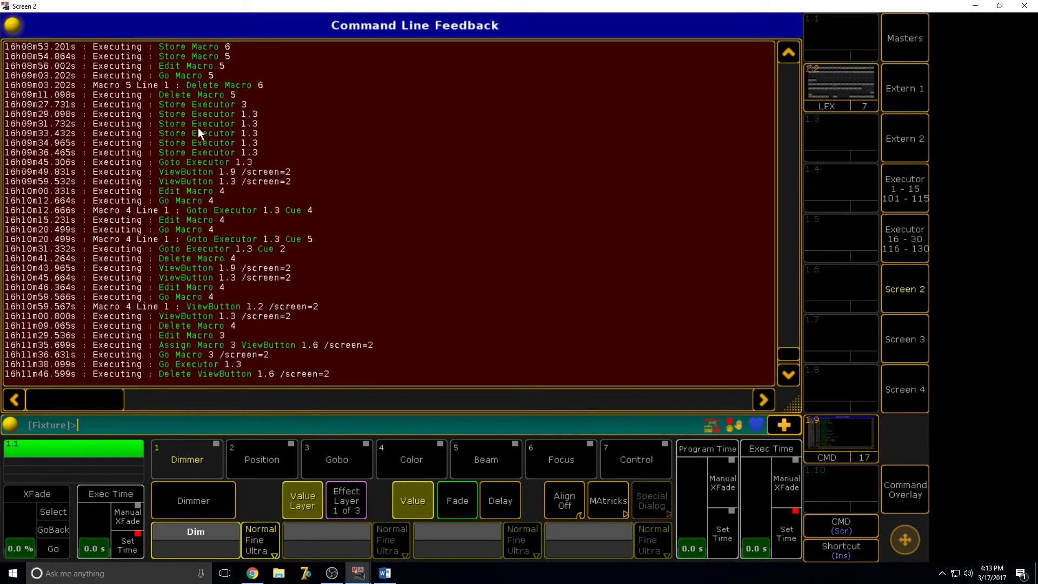
{"action": "scroll", "coordinate": [217, 264], "scroll_direction": "down", "scroll_amount": 4}
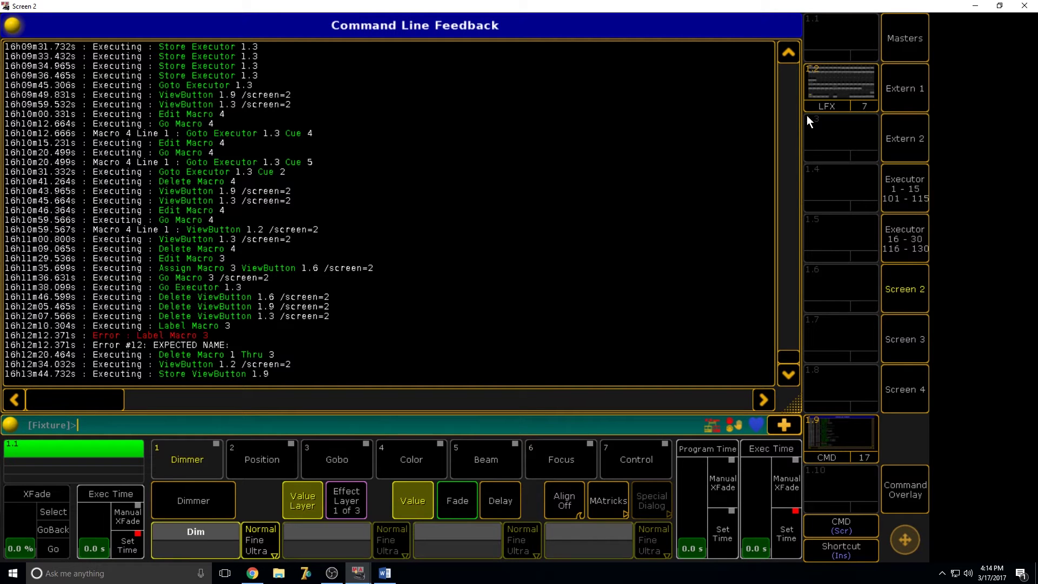
Clear Screen 2 and fill it with a full-screen Macros pool window
{"action": "left_click_drag", "start_coordinate": [788, 407], "coordinate": [735, 376]}
{"action": "left_click", "coordinate": [733, 376]}
{"action": "left_click", "coordinate": [602, 172]}
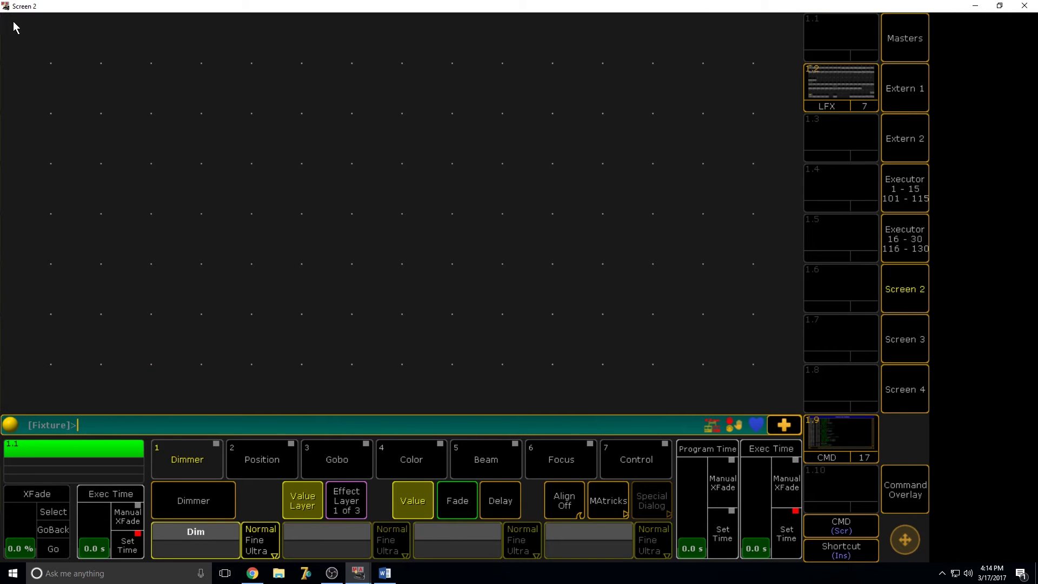
{"action": "left_click", "coordinate": [222, 112]}
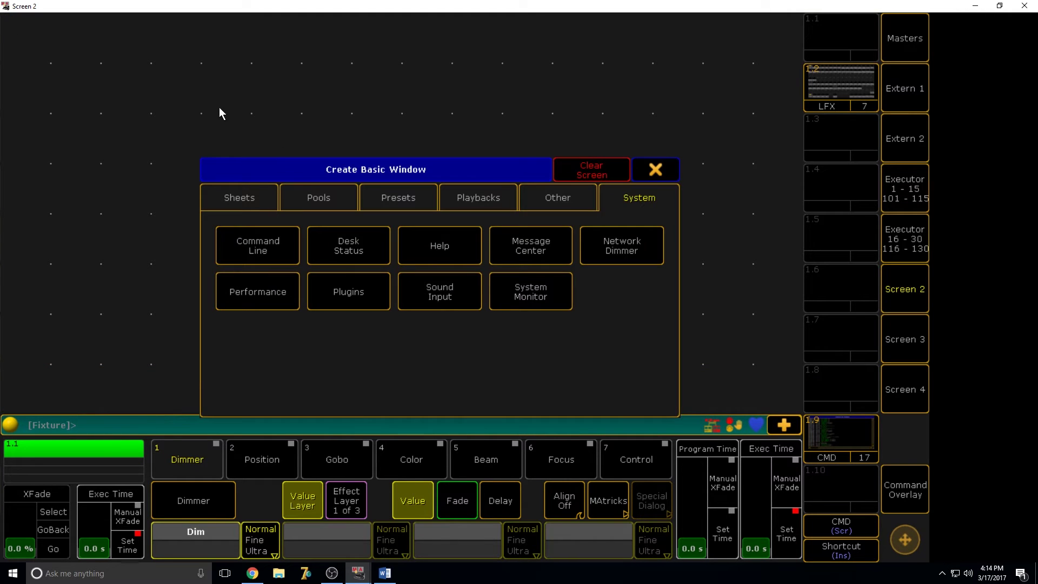
{"action": "left_click", "coordinate": [311, 199]}
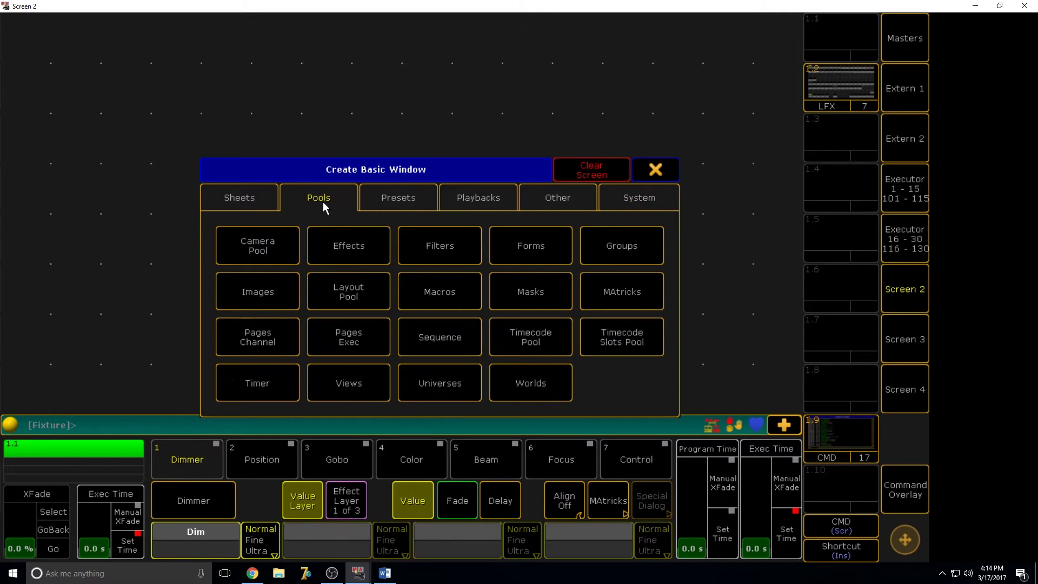
{"action": "left_click", "coordinate": [438, 294]}
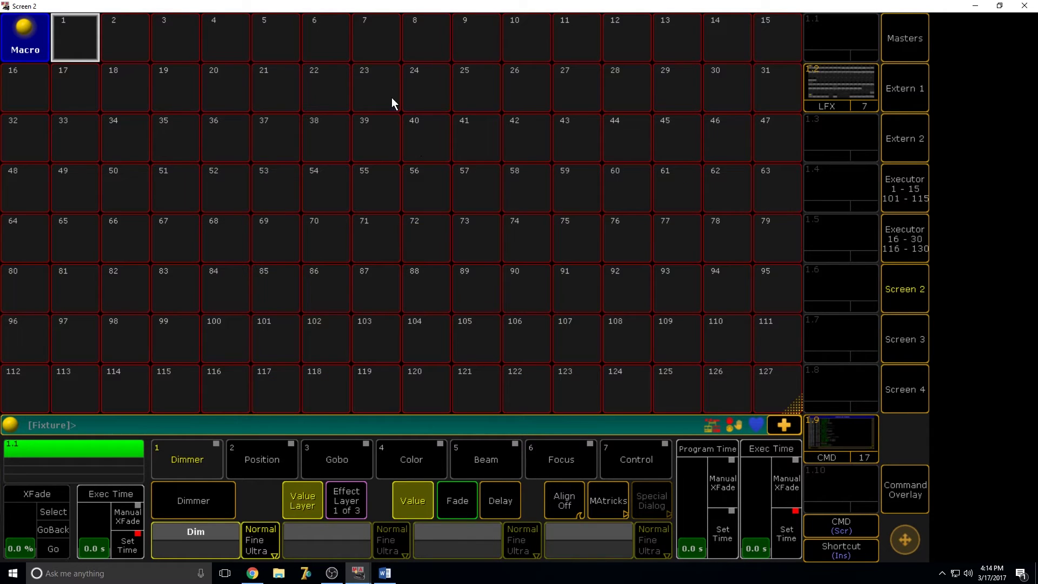
Store the layout as view 1.3 named Macros
{"action": "left_click", "coordinate": [908, 471]}
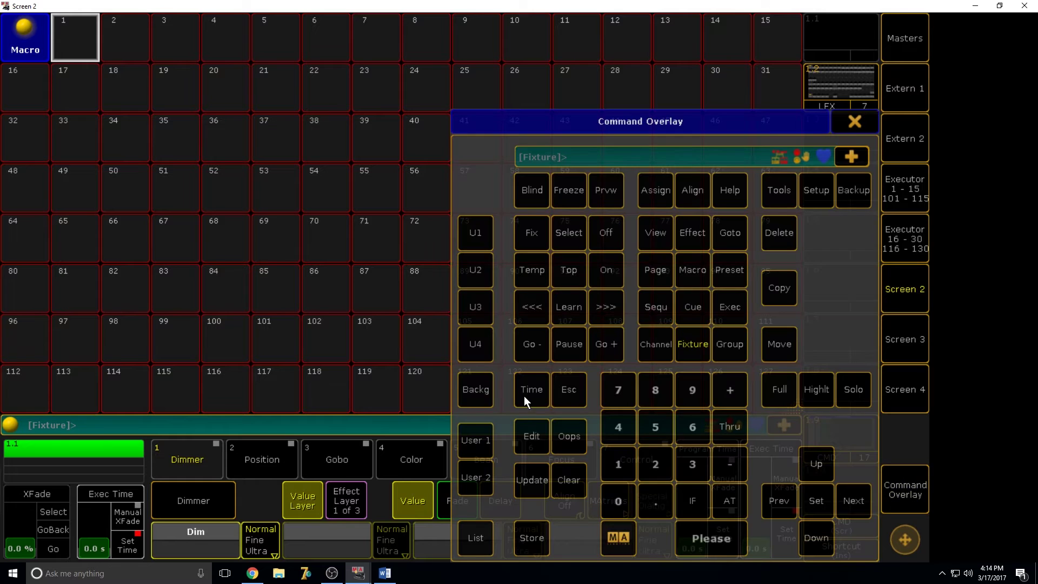
{"action": "left_click", "coordinate": [528, 527]}
{"action": "left_click", "coordinate": [855, 122]}
{"action": "left_click", "coordinate": [820, 139]}
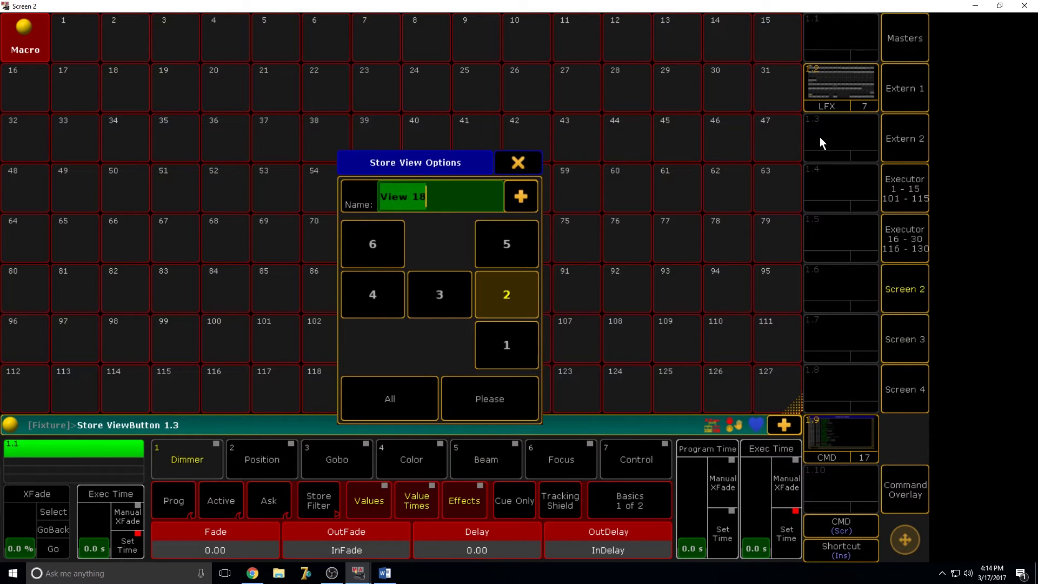
{"action": "type", "text": "Ma"}
{"action": "key", "text": "BackSpace"}
{"action": "key", "text": "BackSpace"}
{"action": "type", "text": "Macros"}
{"action": "key", "text": "Return"}
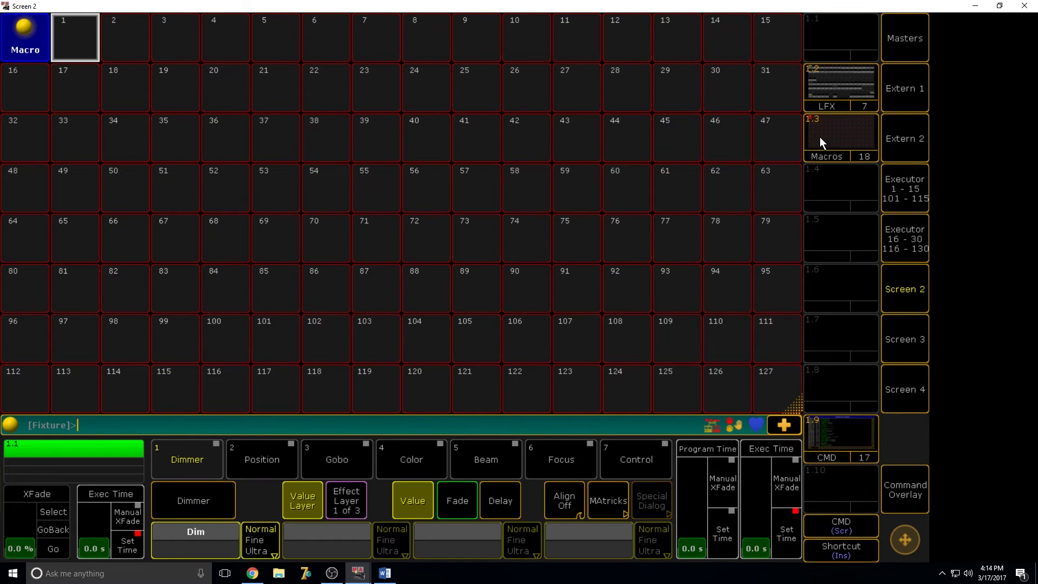
{"action": "left_click", "coordinate": [926, 290]}
{"action": "left_click", "coordinate": [768, 37]}
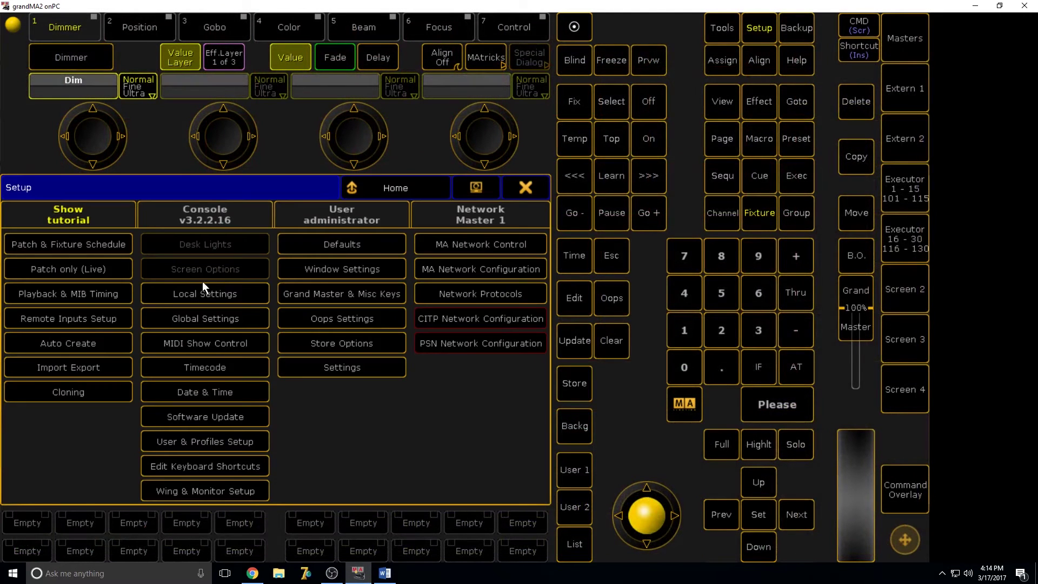
{"action": "left_click", "coordinate": [101, 341]}
{"action": "left_click", "coordinate": [468, 189]}
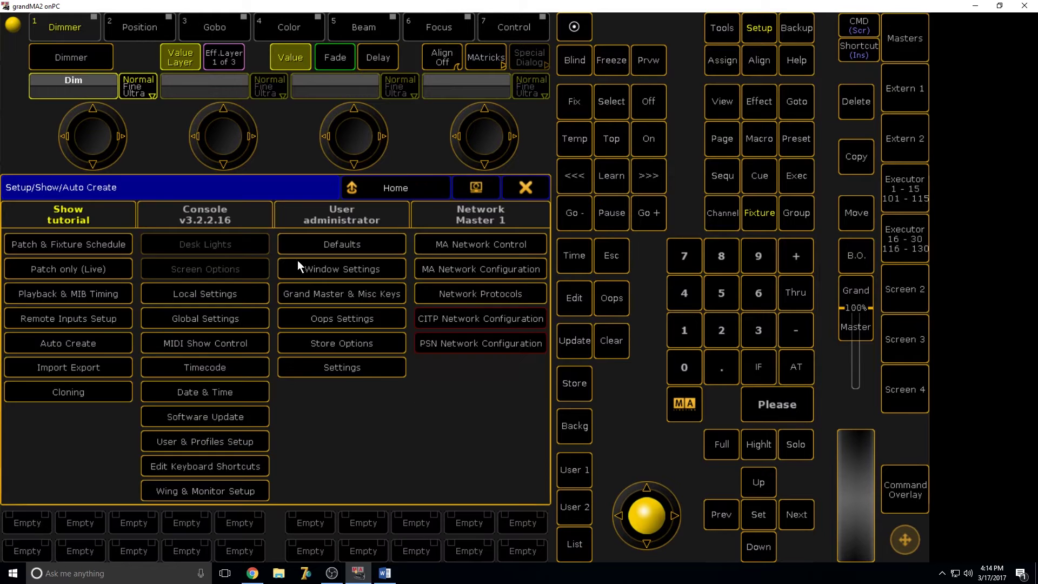
{"action": "left_click", "coordinate": [99, 370]}
{"action": "left_click", "coordinate": [182, 244]}
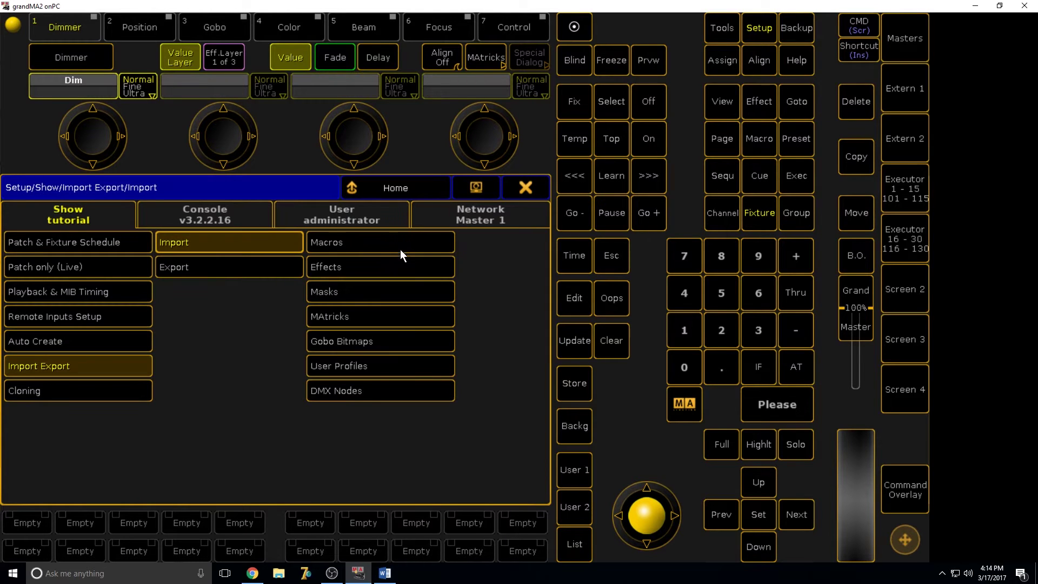
{"action": "left_click", "coordinate": [520, 187]}
{"action": "left_click", "coordinate": [896, 299]}
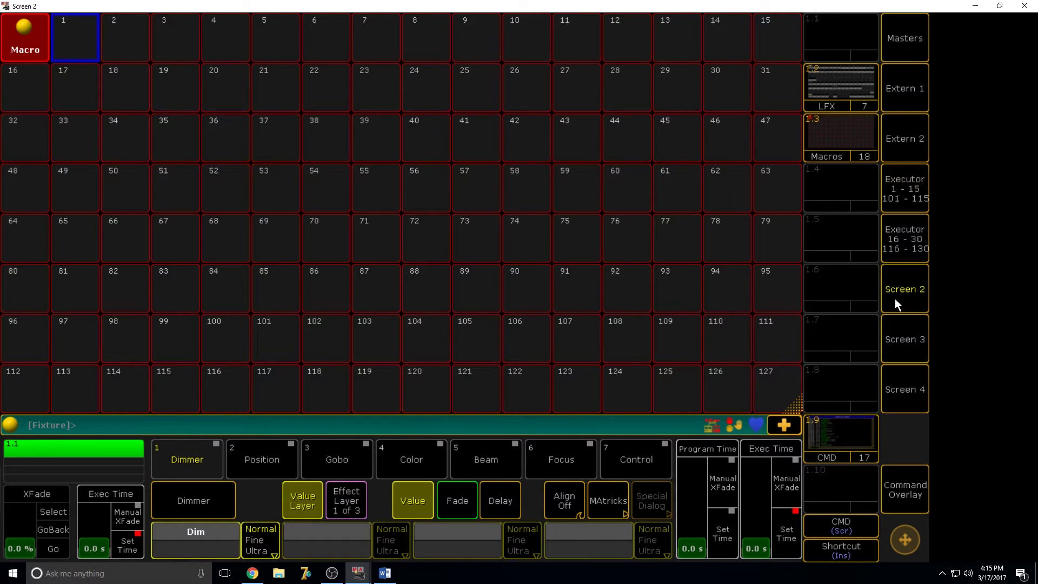
Edit macro 1 and add the command line 'Load @' as its first line
{"action": "left_click", "coordinate": [894, 477]}
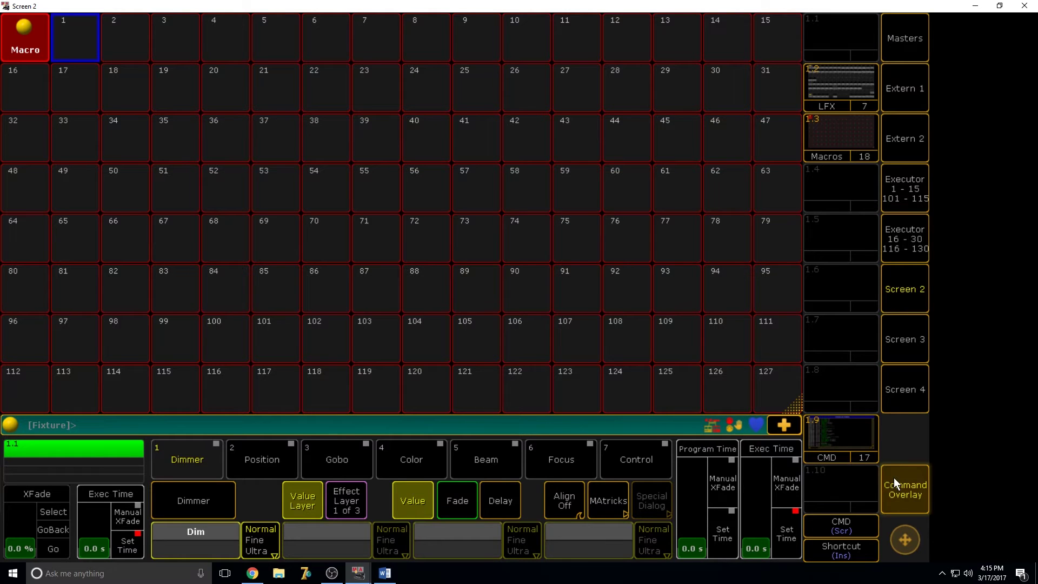
{"action": "left_click", "coordinate": [526, 440]}
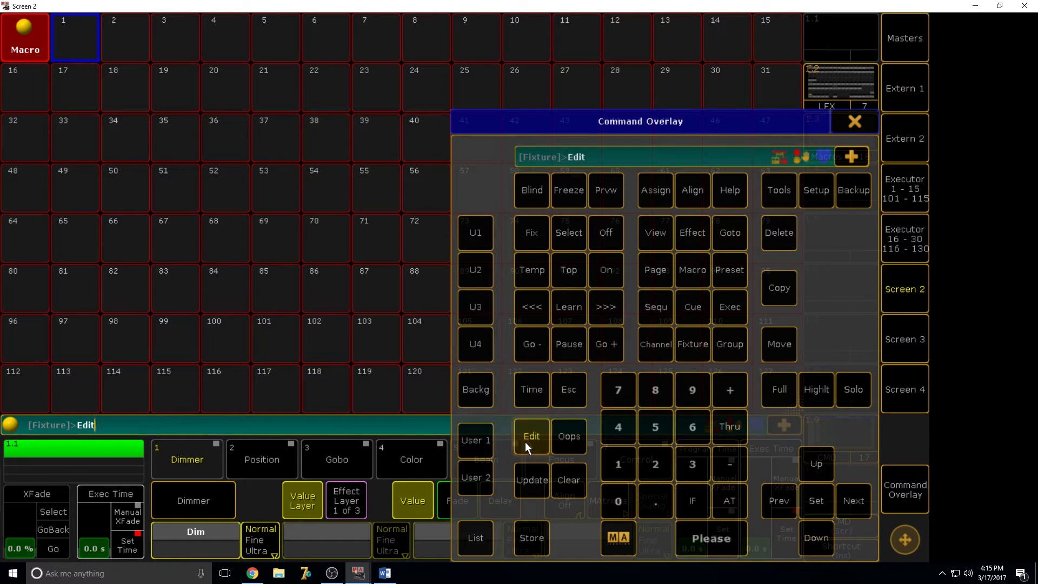
{"action": "left_click", "coordinate": [91, 44]}
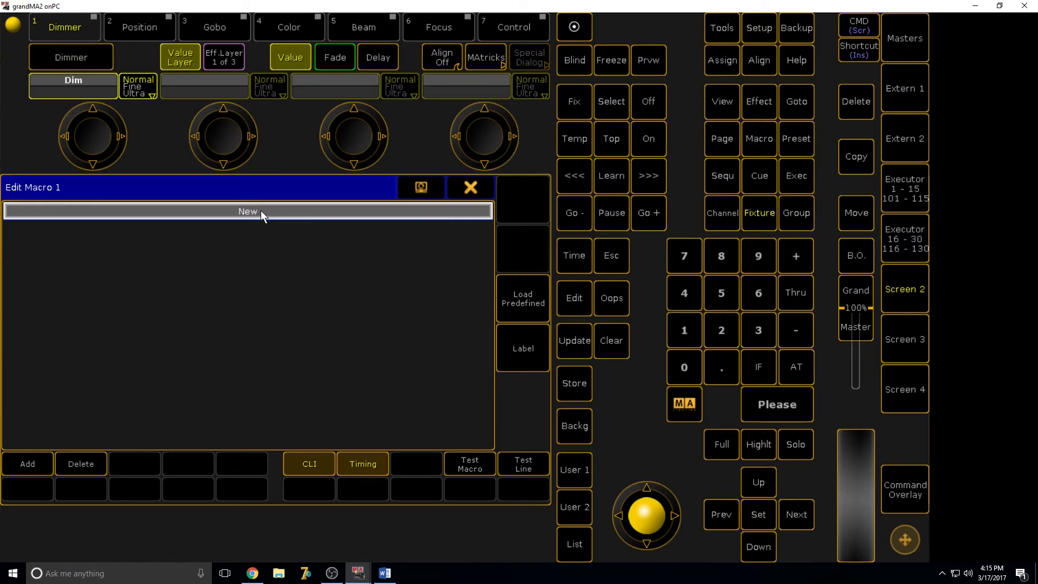
{"action": "left_click", "coordinate": [21, 464]}
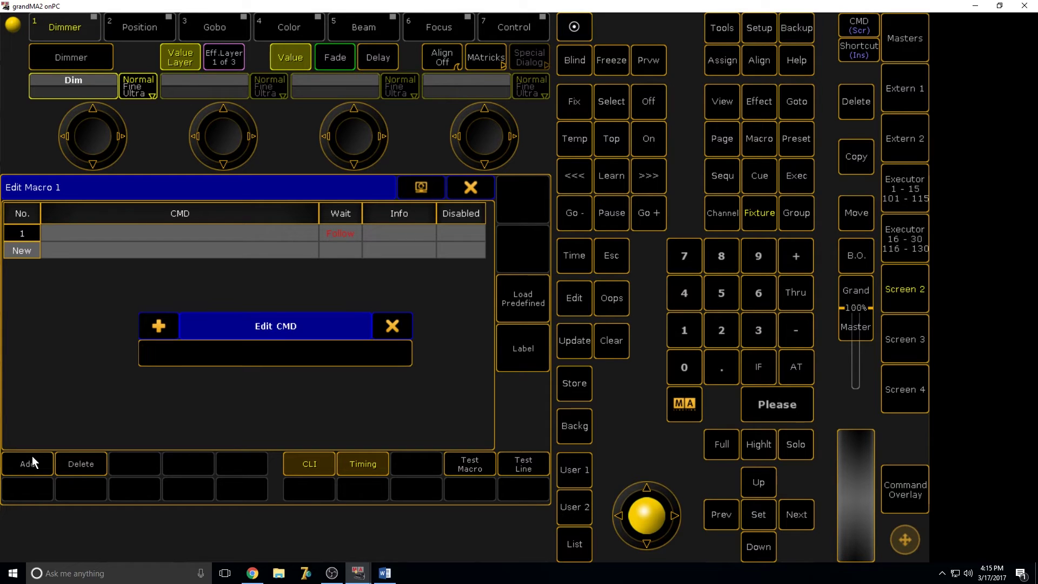
{"action": "type", "text": "Load m"}
{"action": "key", "text": "BackSpace"}
{"action": "type", "text": "@"}
{"action": "key", "text": "Return"}
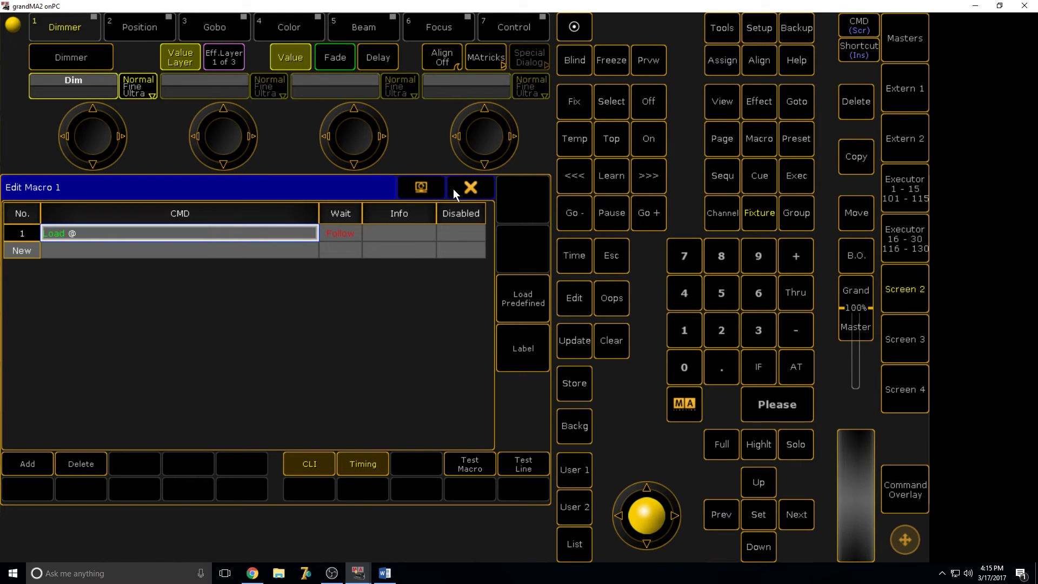
{"action": "key", "text": "alt+Tab"}
{"action": "left_click", "coordinate": [844, 123]}
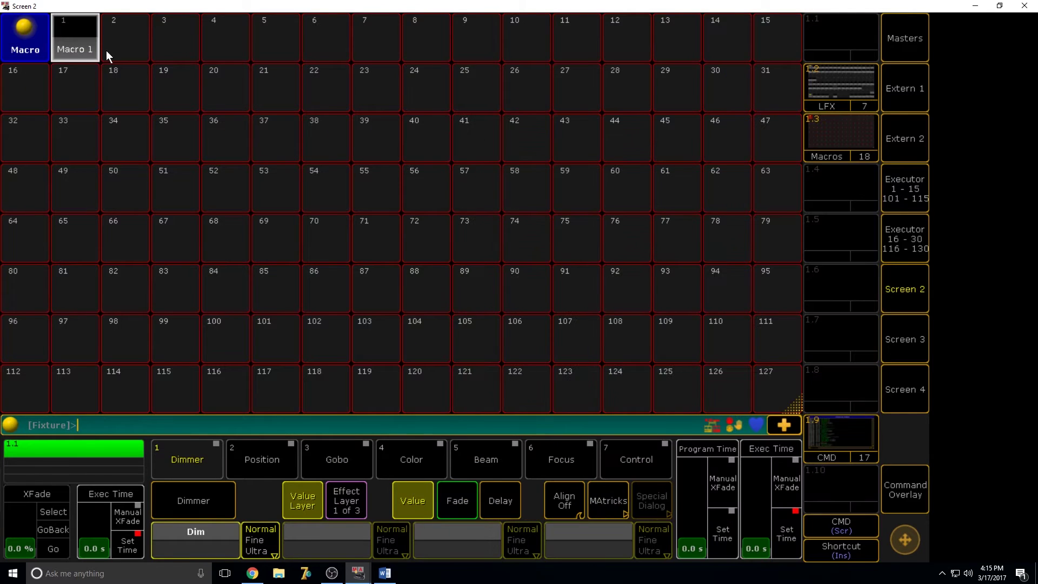
Run Macro 1 to load and fire cue 6 on executor 3, then raise executor 8's effect speed
{"action": "left_click", "coordinate": [73, 47]}
{"action": "left_click", "coordinate": [904, 188]}
{"action": "left_click", "coordinate": [137, 71]}
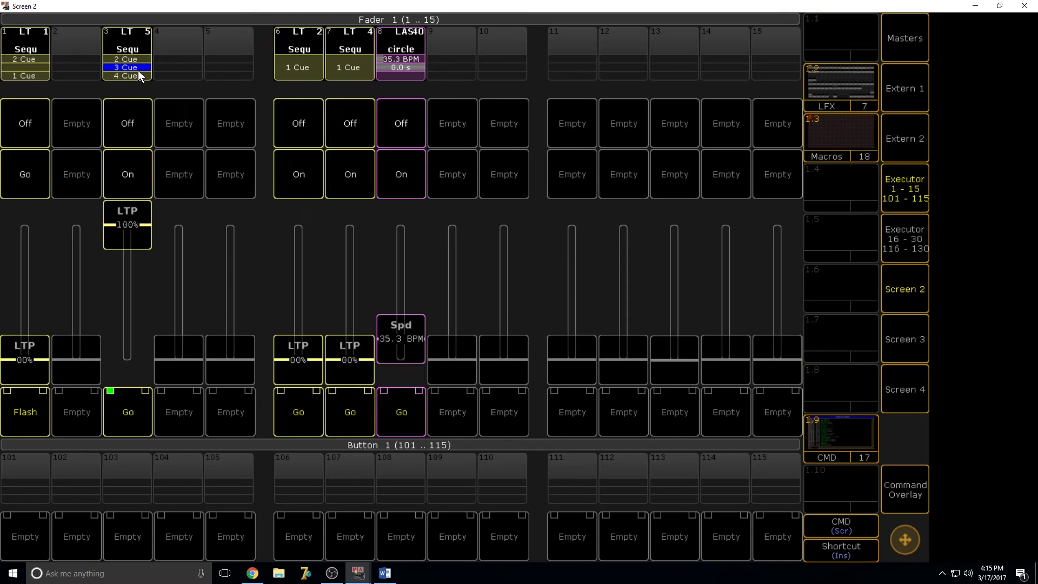
{"action": "left_click", "coordinate": [358, 201]}
{"action": "left_click", "coordinate": [130, 424]}
{"action": "left_click_drag", "start_coordinate": [387, 327], "coordinate": [384, 287]}
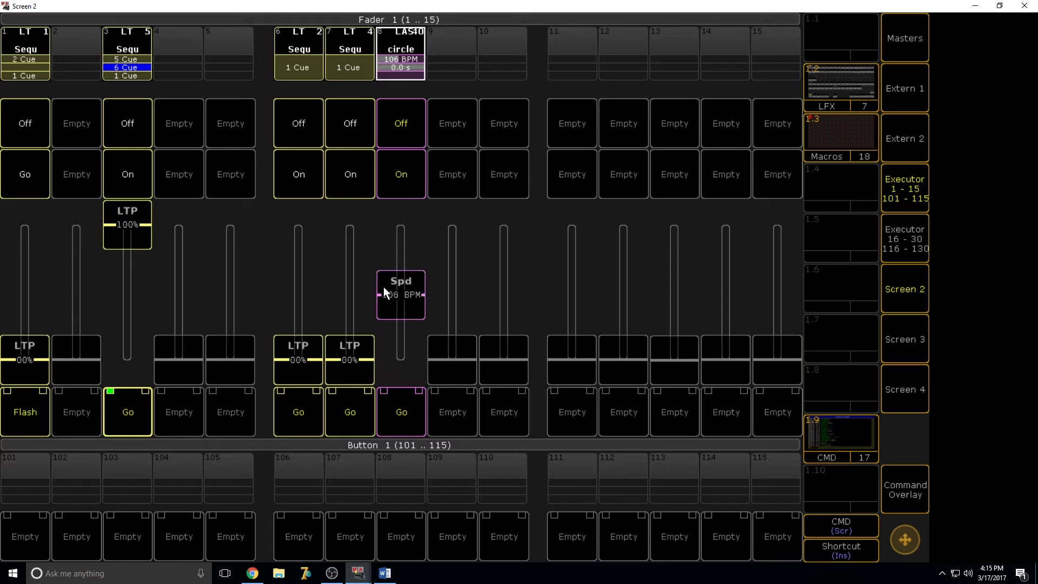
{"action": "left_click", "coordinate": [895, 194]}
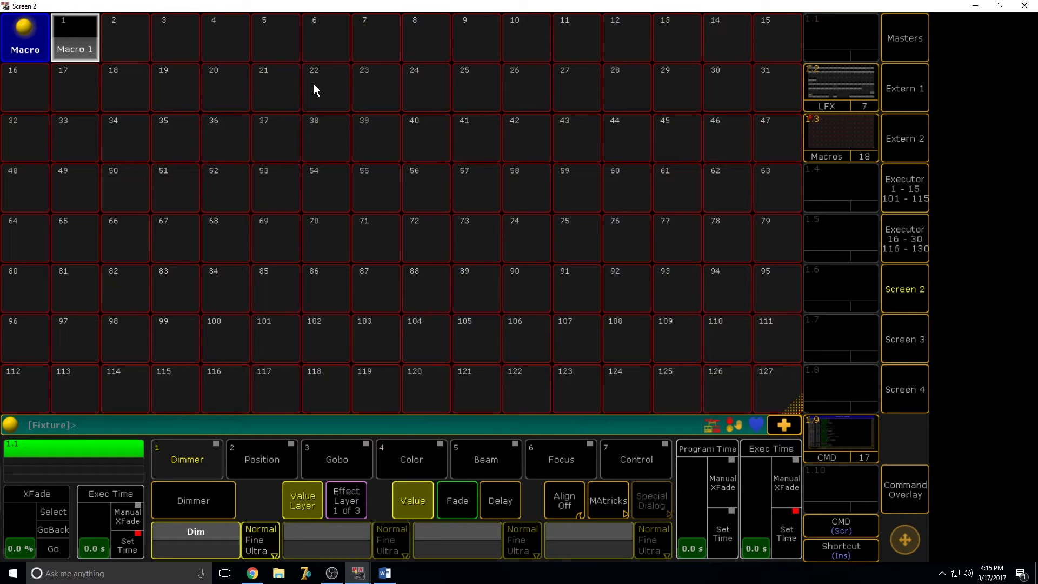
Use a typed Load command to set cue 4 as executor 3's next cue
{"action": "left_click", "coordinate": [164, 425]}
{"action": "type", "text": "Load"}
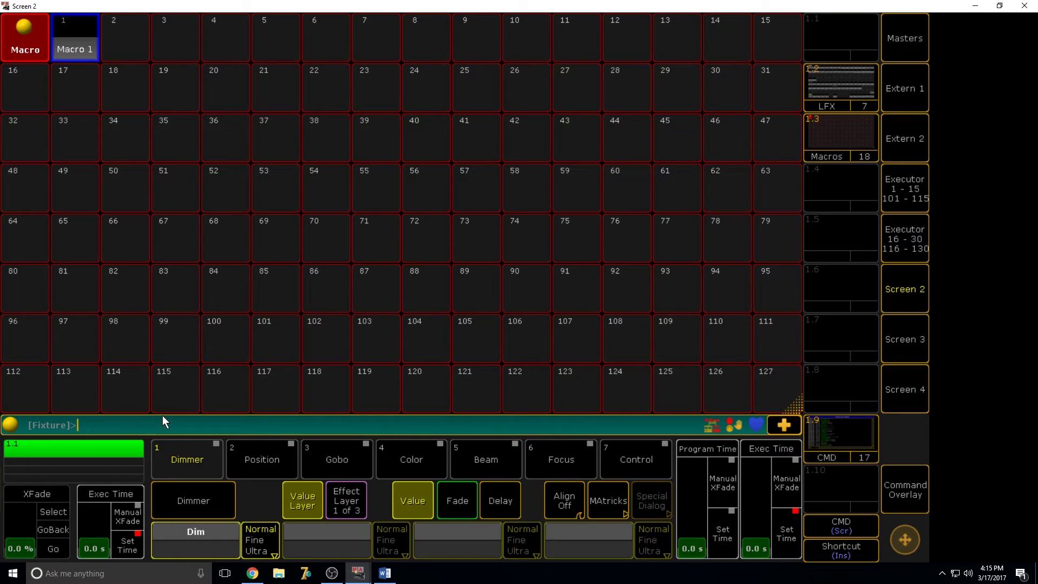
{"action": "left_click", "coordinate": [905, 189]}
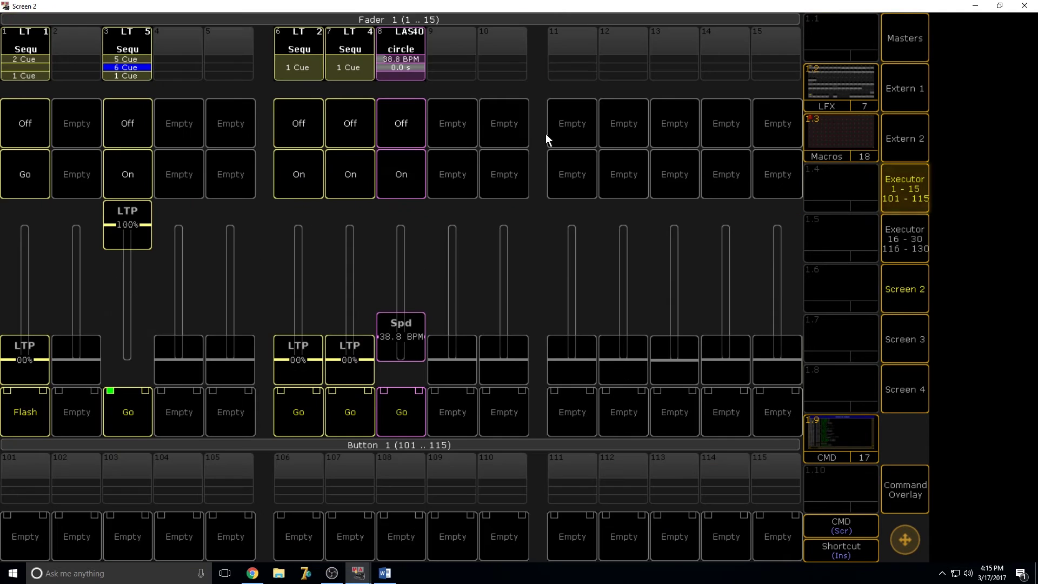
{"action": "left_click", "coordinate": [146, 73]}
{"action": "left_click", "coordinate": [345, 157]}
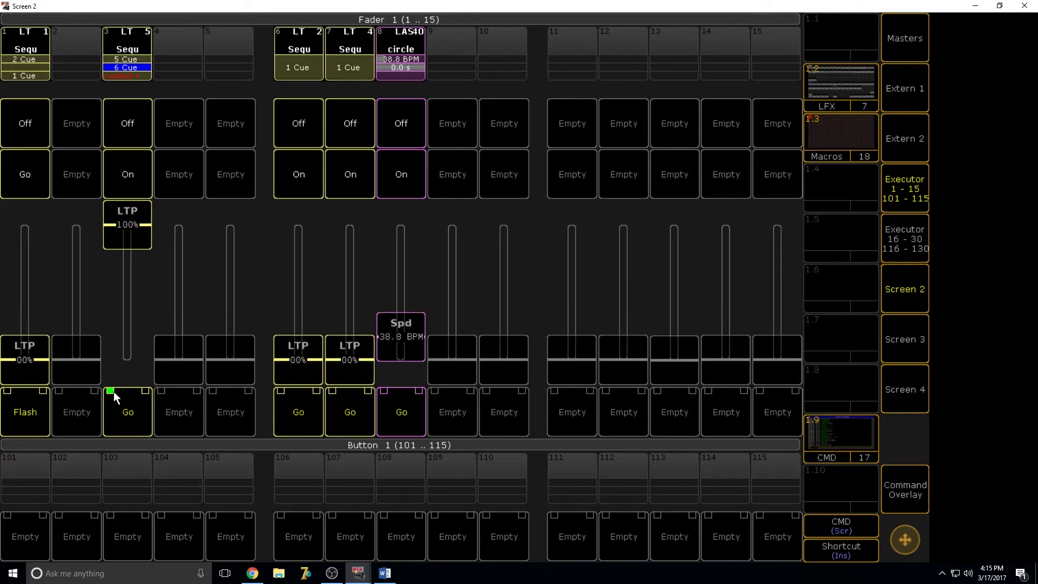
{"action": "left_click", "coordinate": [924, 201]}
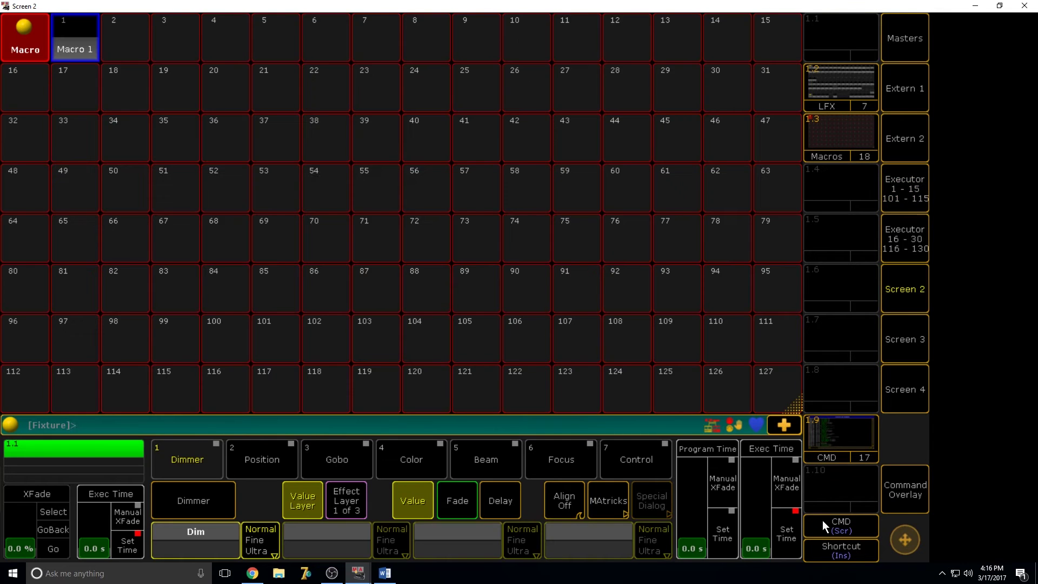
Check the command line feedback log, then return to the macro pool
{"action": "left_click", "coordinate": [849, 435]}
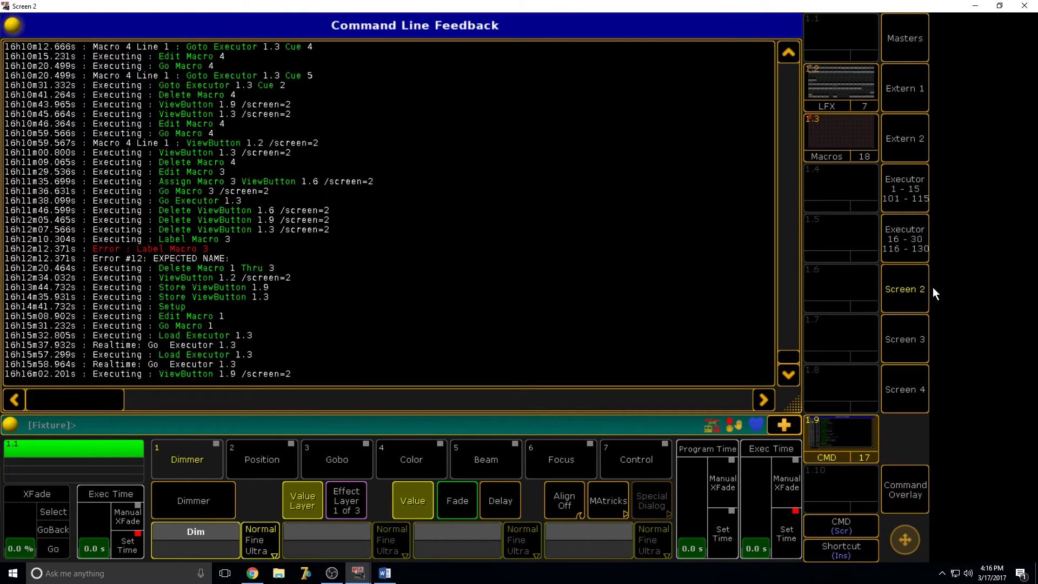
{"action": "left_click", "coordinate": [847, 85]}
{"action": "left_click", "coordinate": [866, 155]}
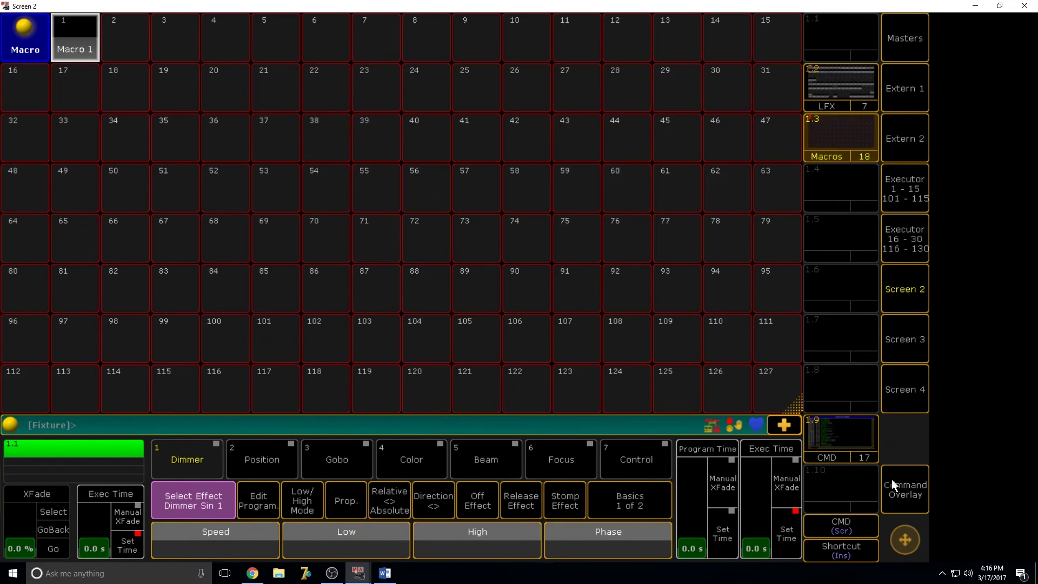
Edit macro 2 and add the command line 'Load Executor 1.2'
{"action": "left_click", "coordinate": [898, 497]}
{"action": "left_click", "coordinate": [532, 436]}
{"action": "left_click", "coordinate": [128, 55]}
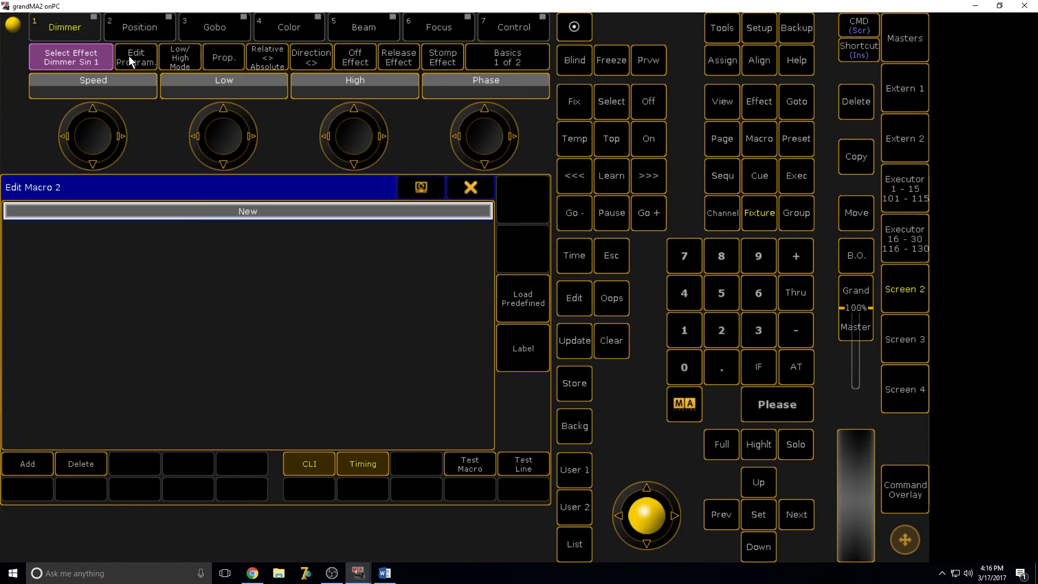
{"action": "left_click", "coordinate": [34, 458]}
{"action": "type", "text": "Lo"}
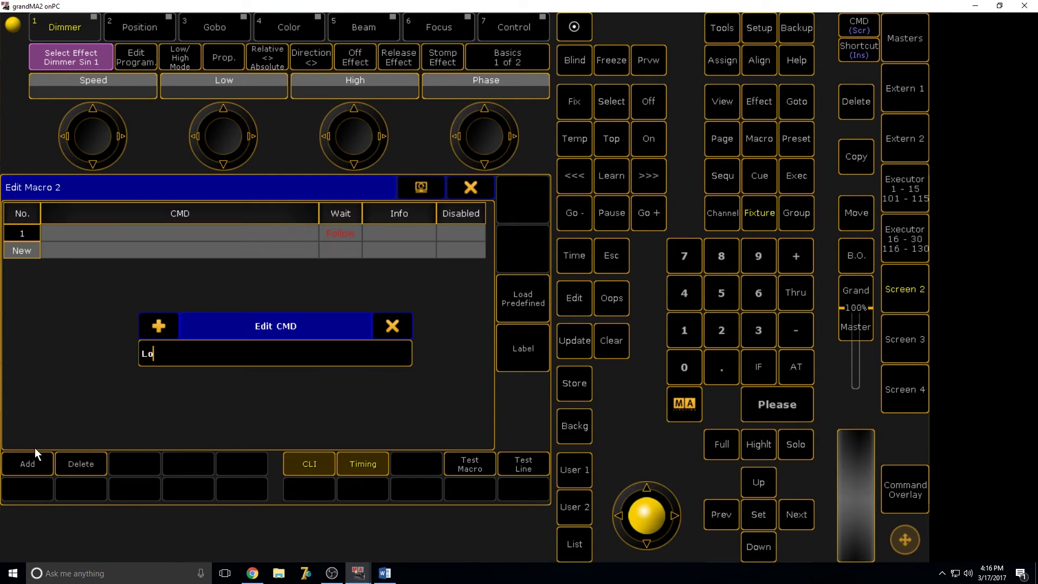
{"action": "type", "text": "ad Executor 1.2"}
{"action": "key", "text": "Return"}
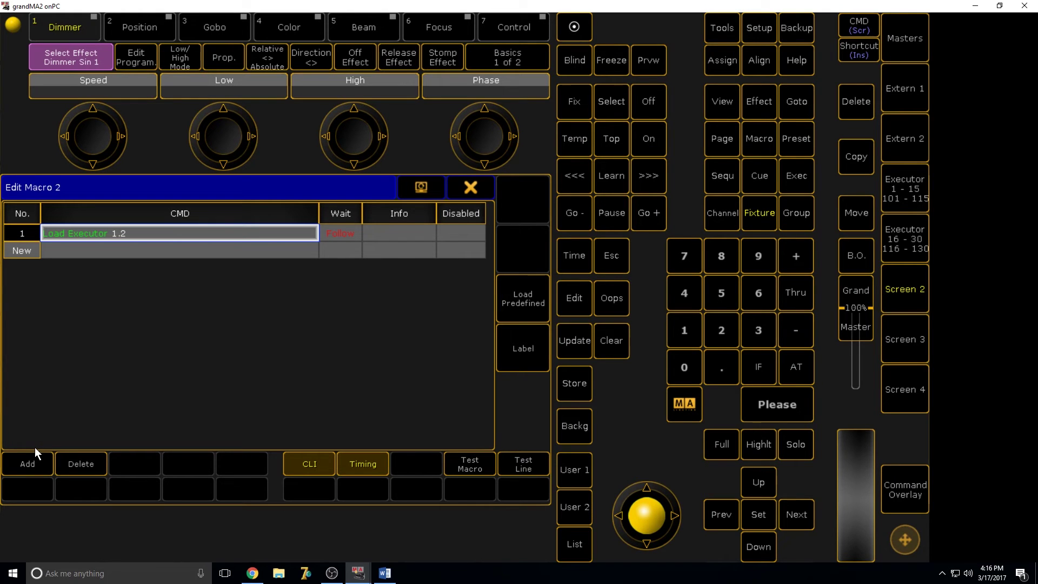
Correct the executor number in Macro 2's line, then test-run it and cancel the cue choice
{"action": "left_click", "coordinate": [126, 242]}
{"action": "key", "text": "Right"}
{"action": "key", "text": "BackSpace"}
{"action": "type", "text": "1"}
{"action": "key", "text": "Return"}
{"action": "key", "text": "alt+Tab"}
{"action": "left_click", "coordinate": [143, 37]}
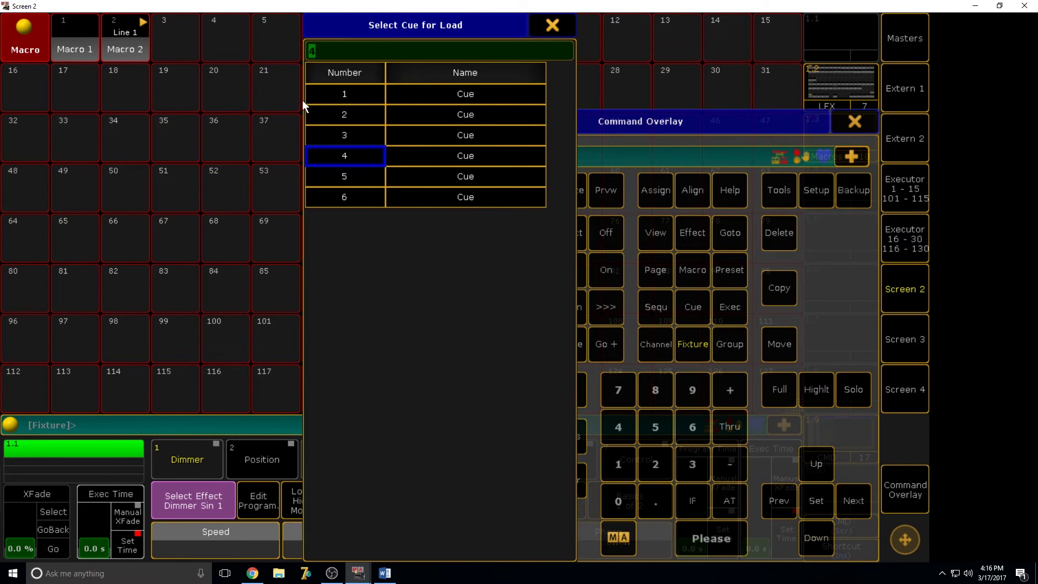
{"action": "left_click", "coordinate": [349, 114]}
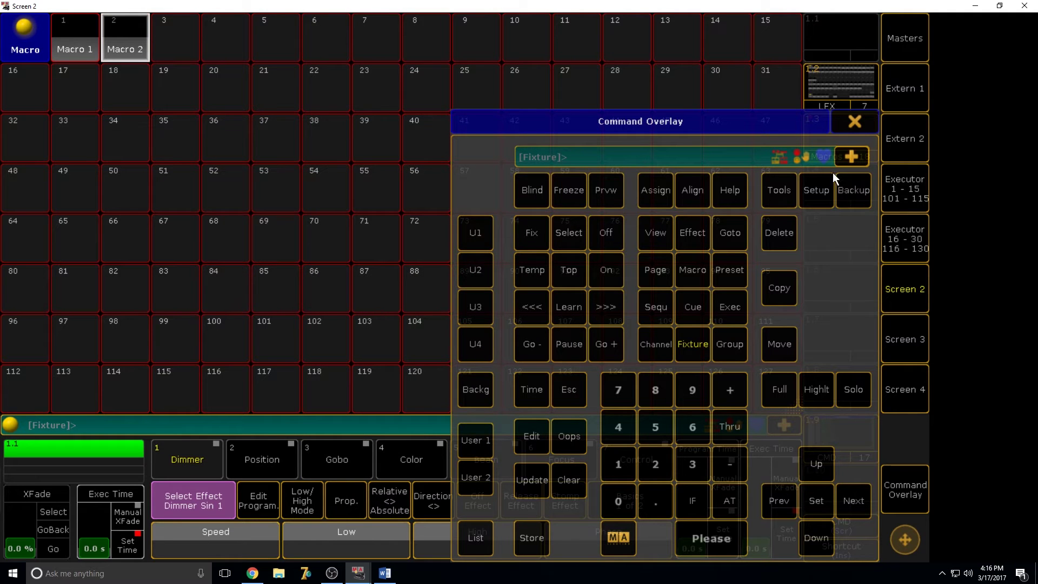
Delete Macro 2 from the macro pool
{"action": "left_click", "coordinate": [772, 226]}
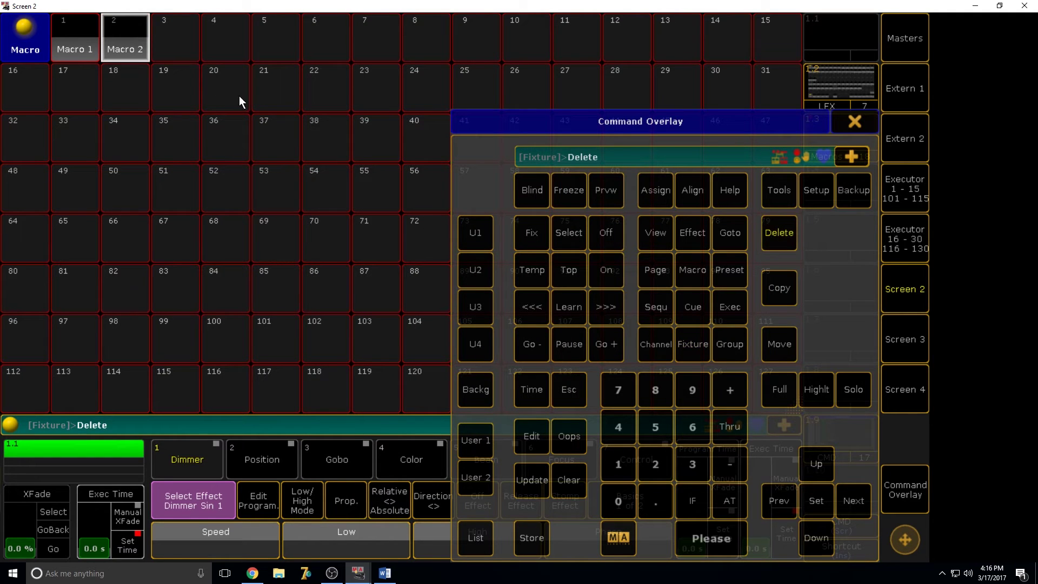
{"action": "left_click", "coordinate": [144, 24]}
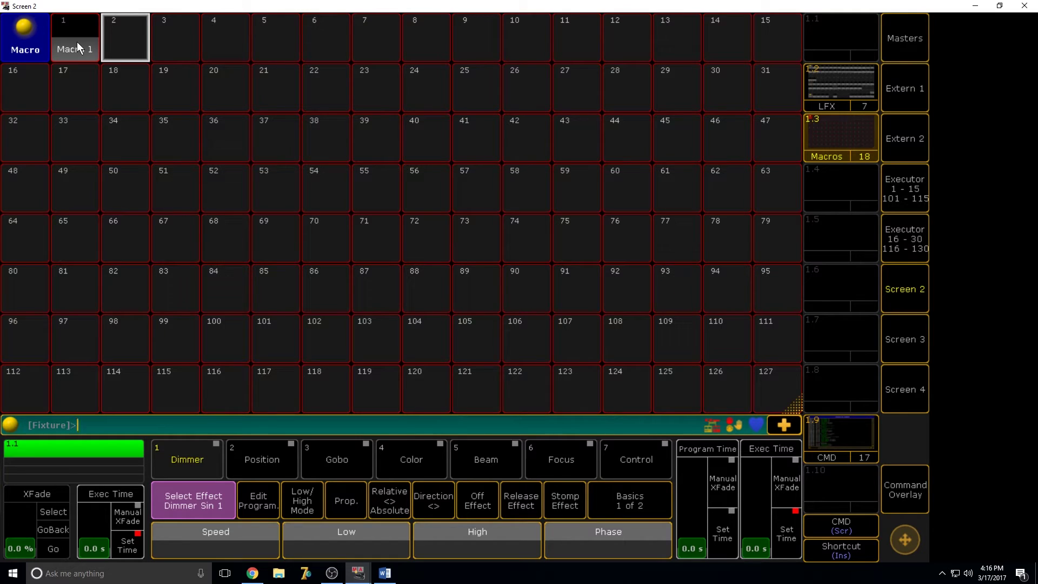
Inspect Macro 1, then build Macro 2 with the single line 'Goto @'
{"action": "right_click", "coordinate": [76, 41]}
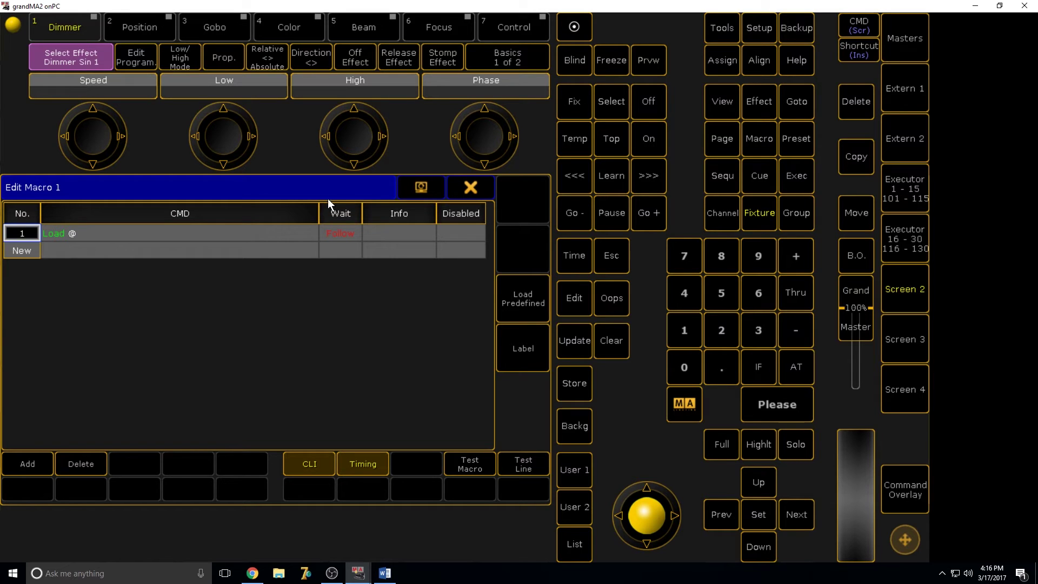
{"action": "left_click", "coordinate": [468, 186]}
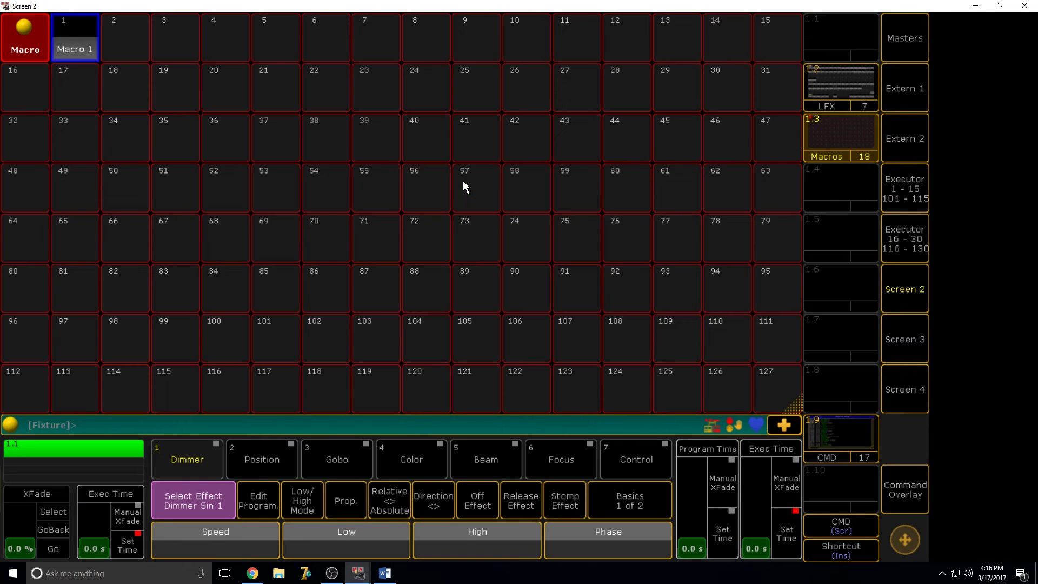
{"action": "left_click", "coordinate": [127, 37]}
{"action": "left_click", "coordinate": [41, 457]}
{"action": "type", "text": "Goto @"}
{"action": "key", "text": "Return"}
{"action": "type", "text": "+"}
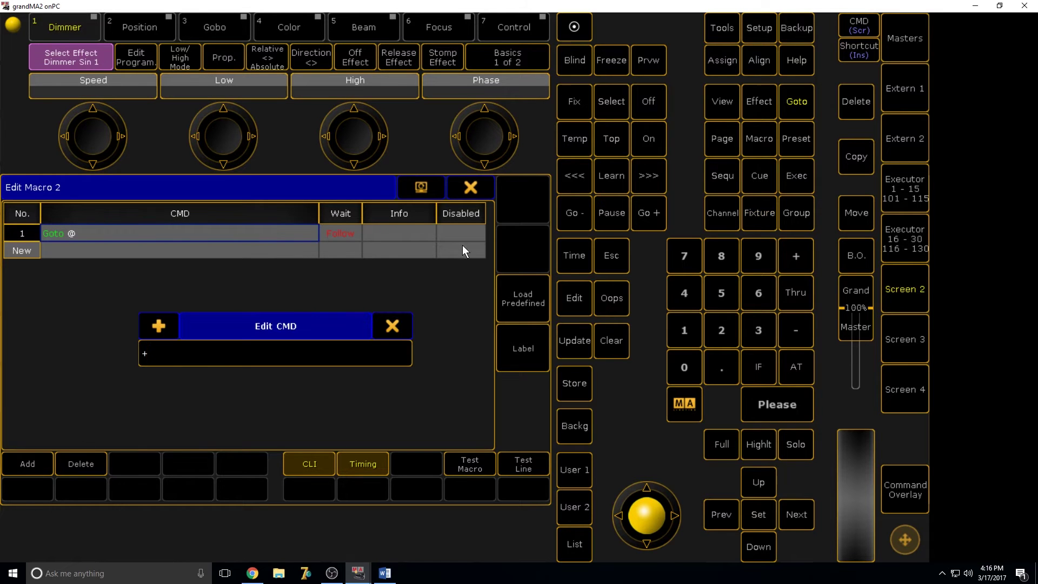
{"action": "left_click", "coordinate": [393, 327]}
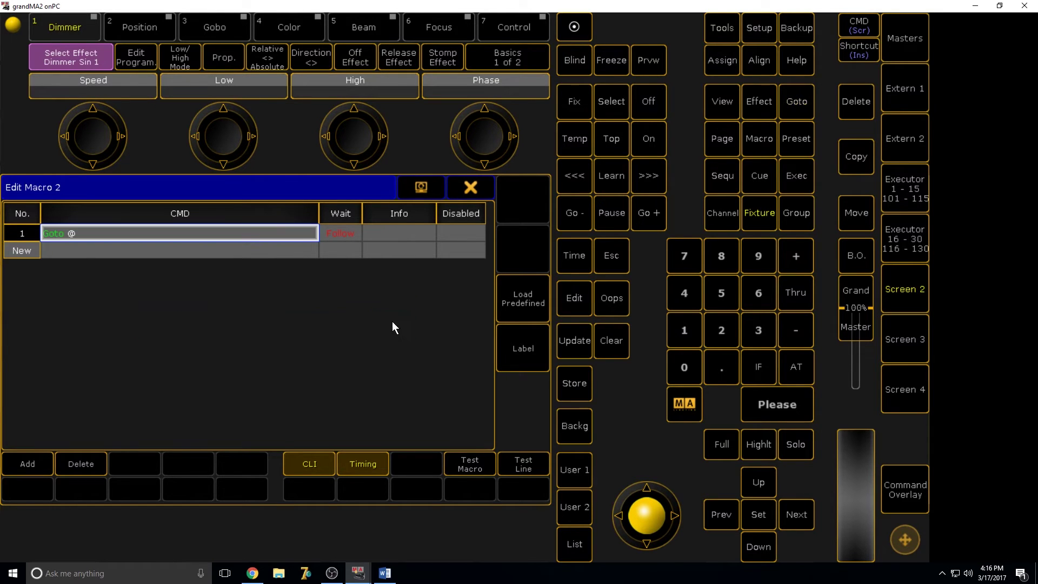
{"action": "left_click", "coordinate": [468, 189]}
Run Macro 2 to send executor 3 to cue 1
{"action": "left_click", "coordinate": [128, 24]}
{"action": "left_click", "coordinate": [914, 182]}
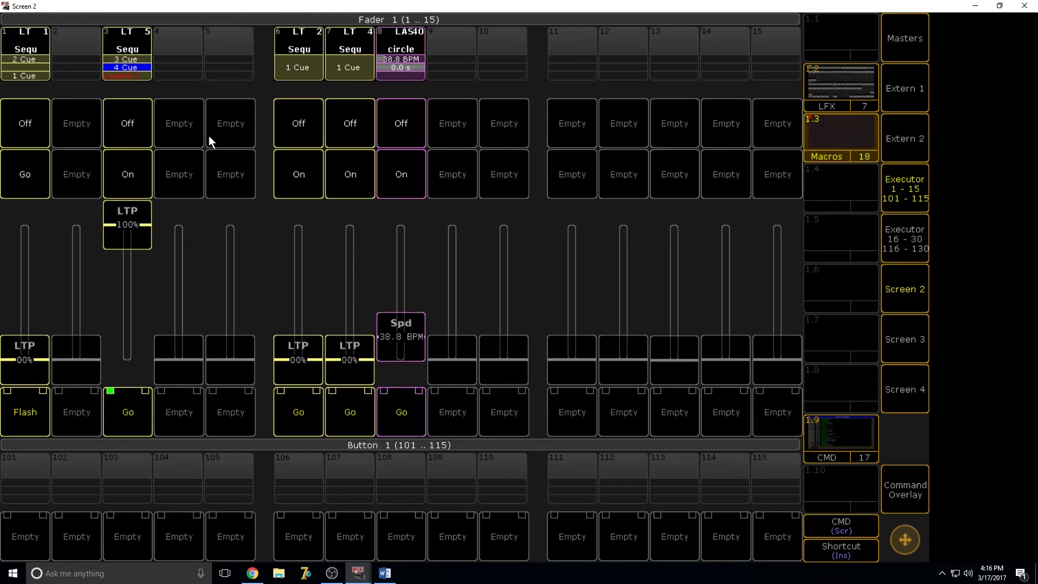
{"action": "left_click", "coordinate": [138, 69]}
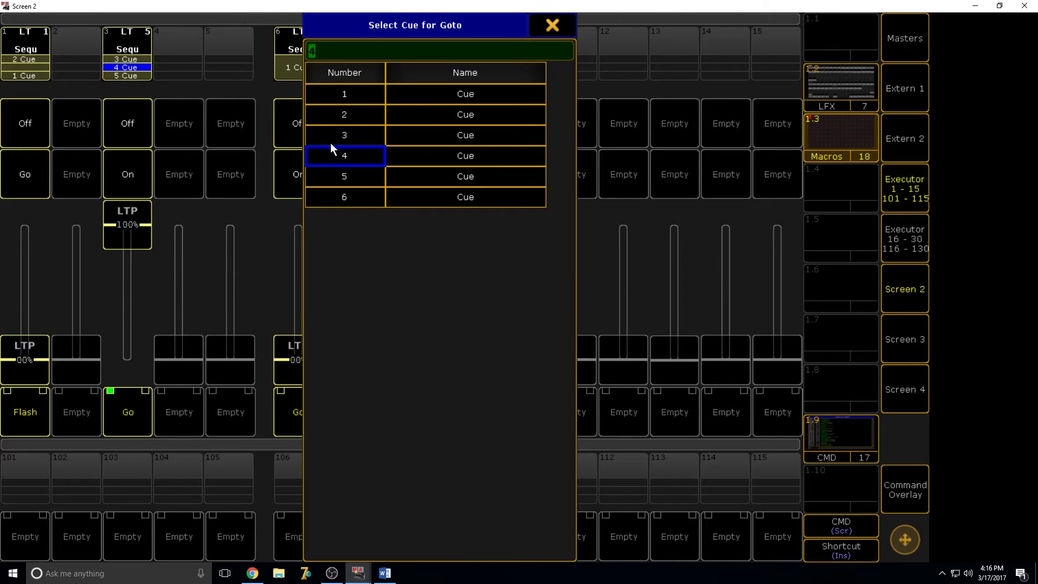
{"action": "left_click", "coordinate": [355, 94]}
{"action": "left_click", "coordinate": [914, 191]}
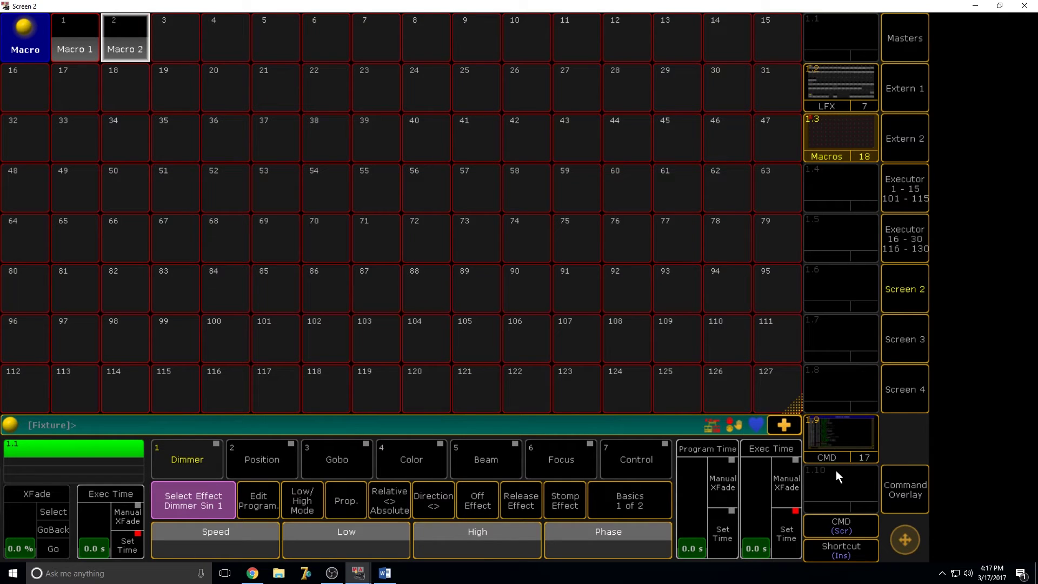
Label macro 1 as 'Load'
{"action": "left_click", "coordinate": [923, 490]}
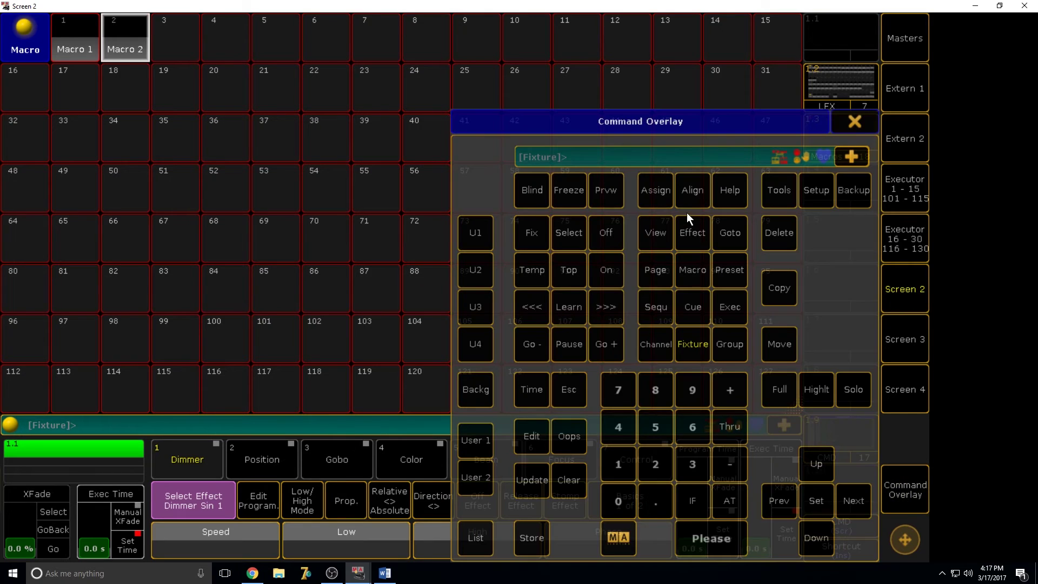
{"action": "left_click", "coordinate": [669, 187]}
{"action": "left_click", "coordinate": [668, 187]}
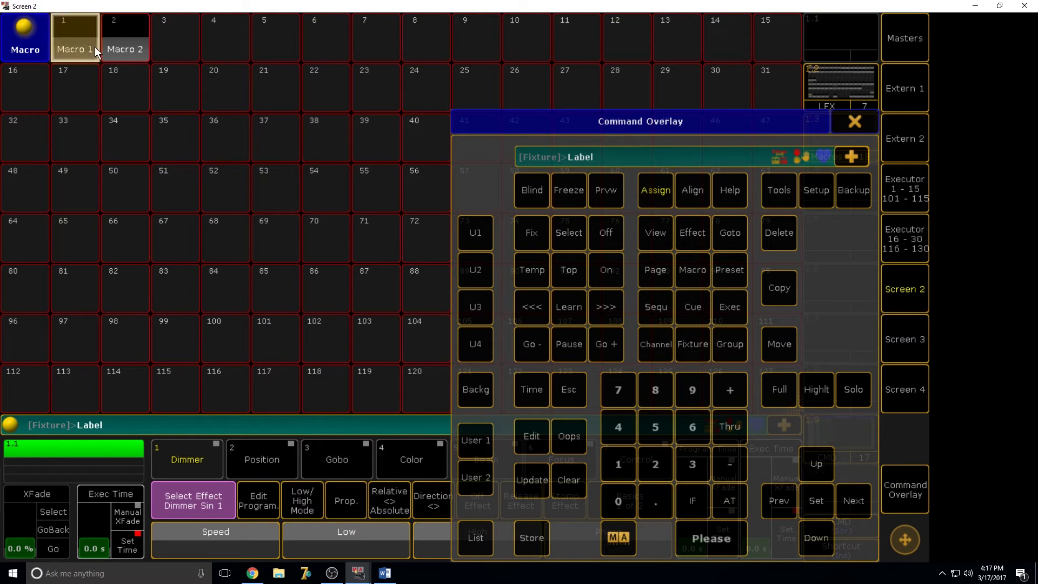
{"action": "left_click", "coordinate": [95, 46]}
{"action": "type", "text": "Load"}
{"action": "key", "text": "Return"}
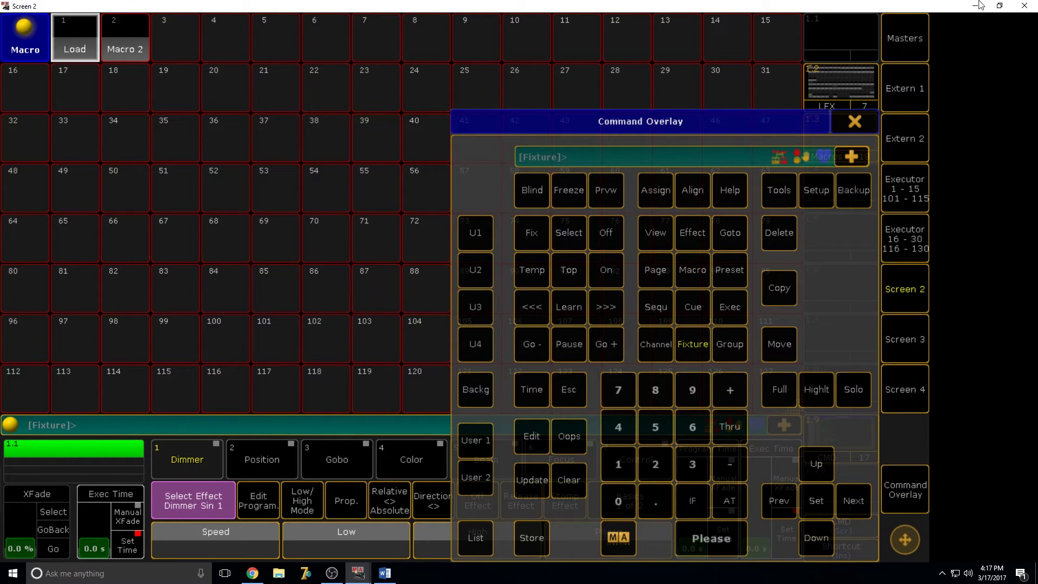
Label macro 2 as 'Goto' and close the command keypad overlay
{"action": "left_click", "coordinate": [663, 197]}
{"action": "left_click", "coordinate": [663, 198]}
{"action": "left_click", "coordinate": [121, 54]}
{"action": "type", "text": "Goto"}
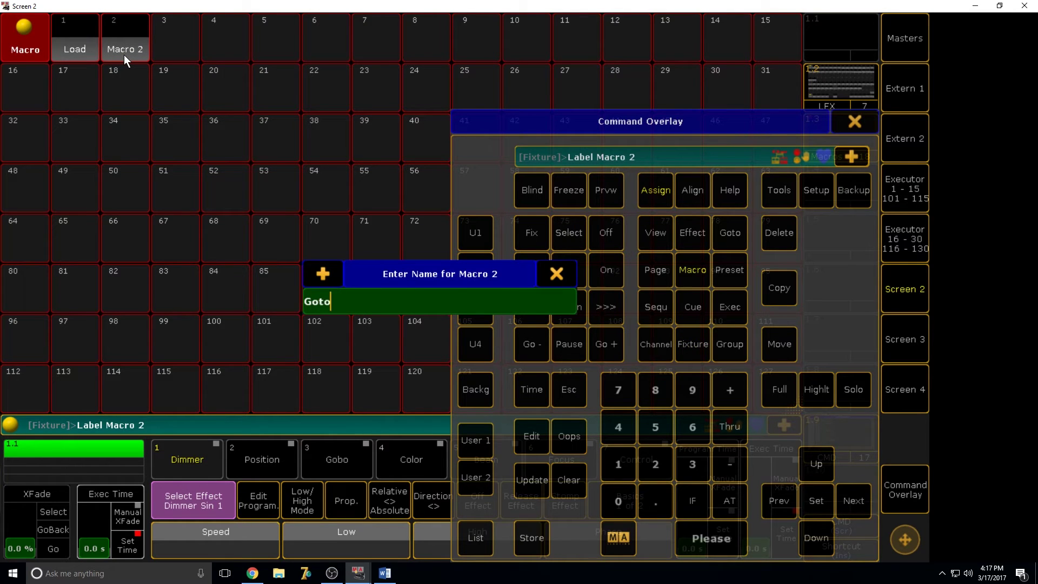
{"action": "key", "text": "Return"}
{"action": "left_click", "coordinate": [873, 123]}
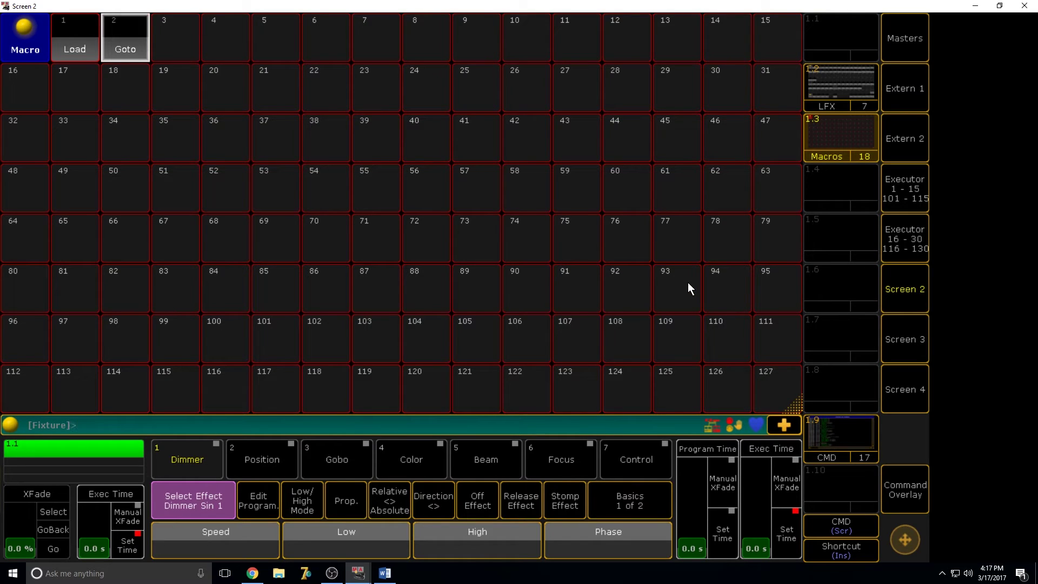
Bring up the macro pool on the main console window
{"action": "left_click", "coordinate": [846, 427]}
{"action": "left_click", "coordinate": [840, 156]}
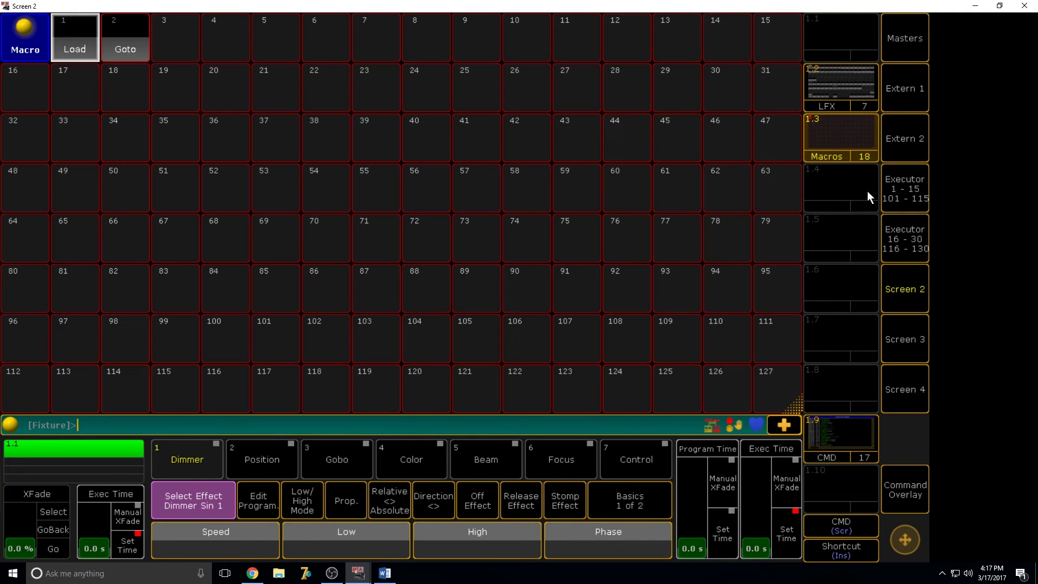
{"action": "left_click", "coordinate": [914, 286]}
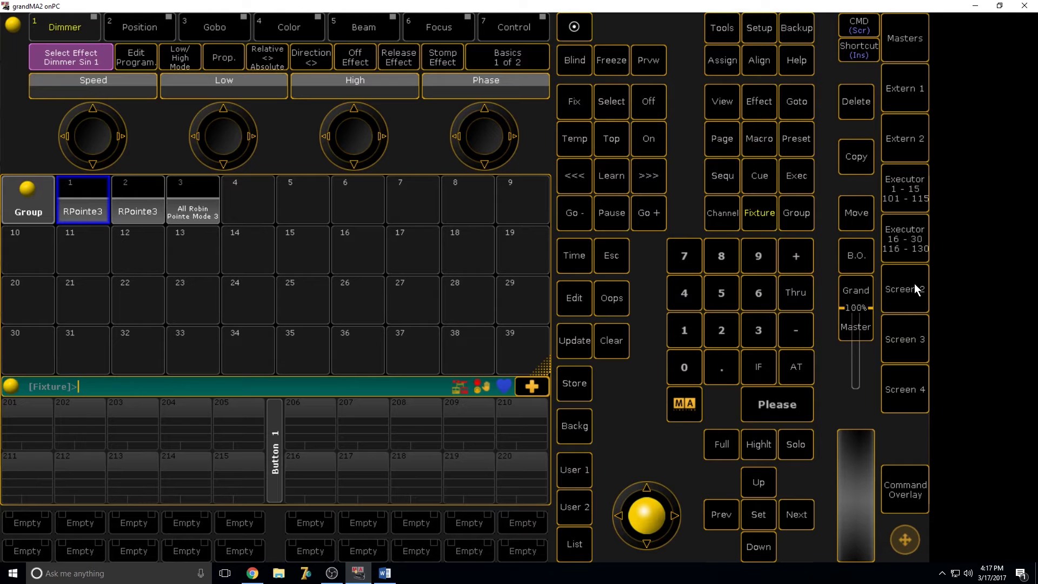
{"action": "left_click", "coordinate": [914, 283]}
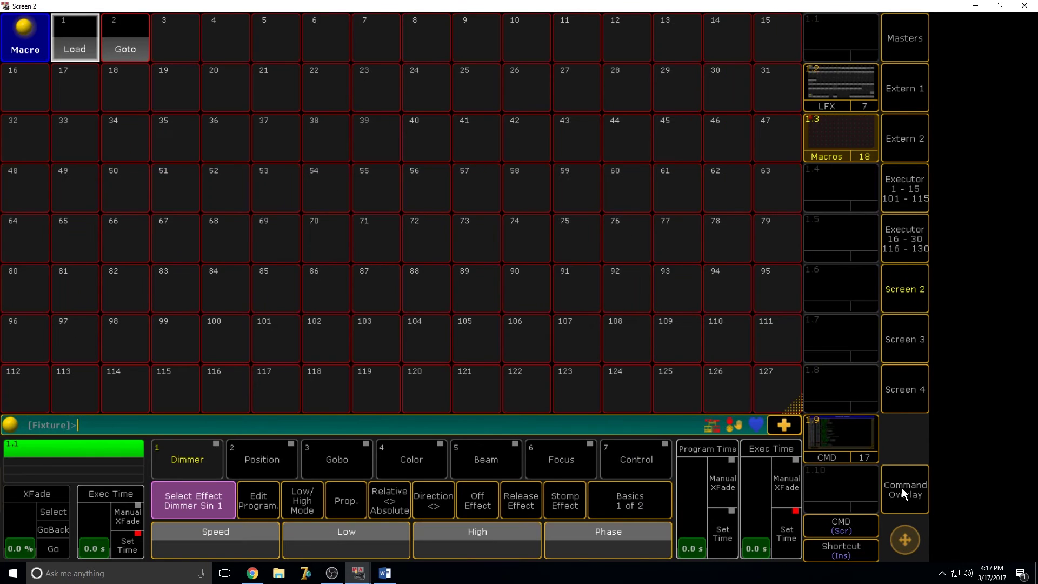
Store a new macro in pool slot 36, label it 'Hey', and show the command feedback log
{"action": "left_click", "coordinate": [903, 488]}
{"action": "left_click", "coordinate": [530, 538]}
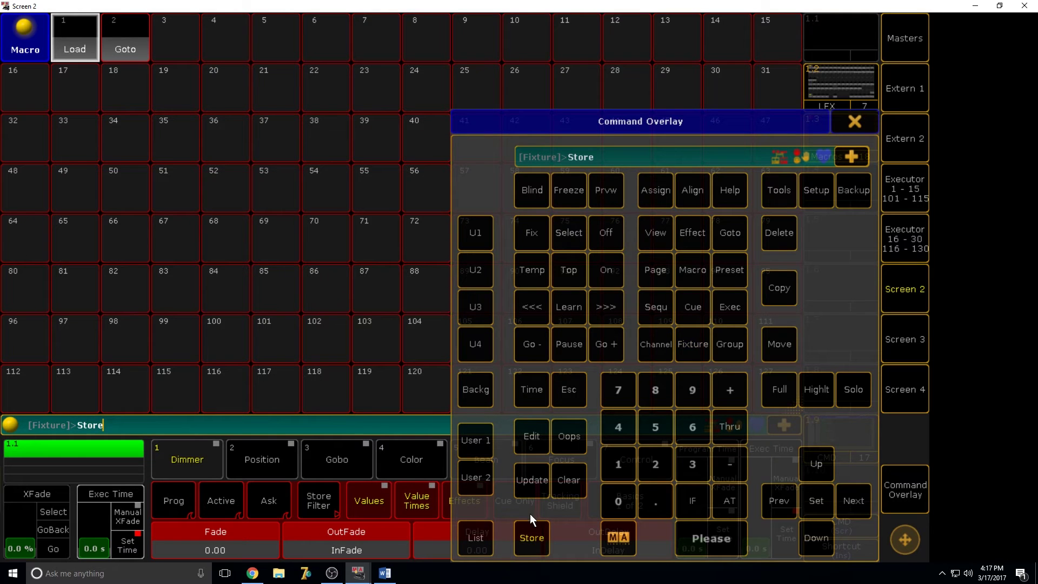
{"action": "left_click", "coordinate": [238, 149]}
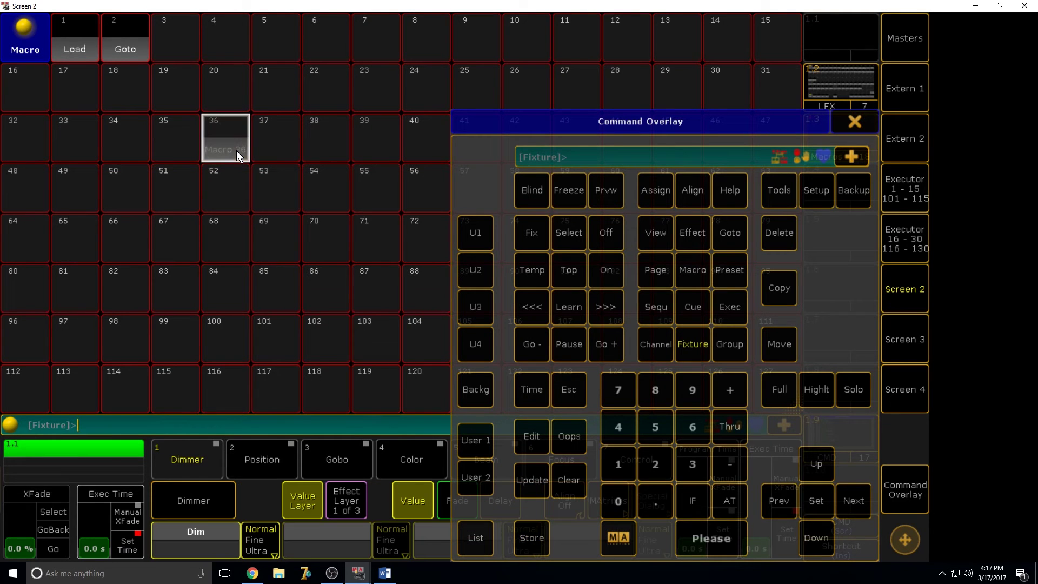
{"action": "double_click", "coordinate": [661, 195]}
{"action": "left_click", "coordinate": [218, 150]}
{"action": "type", "text": "Hey"}
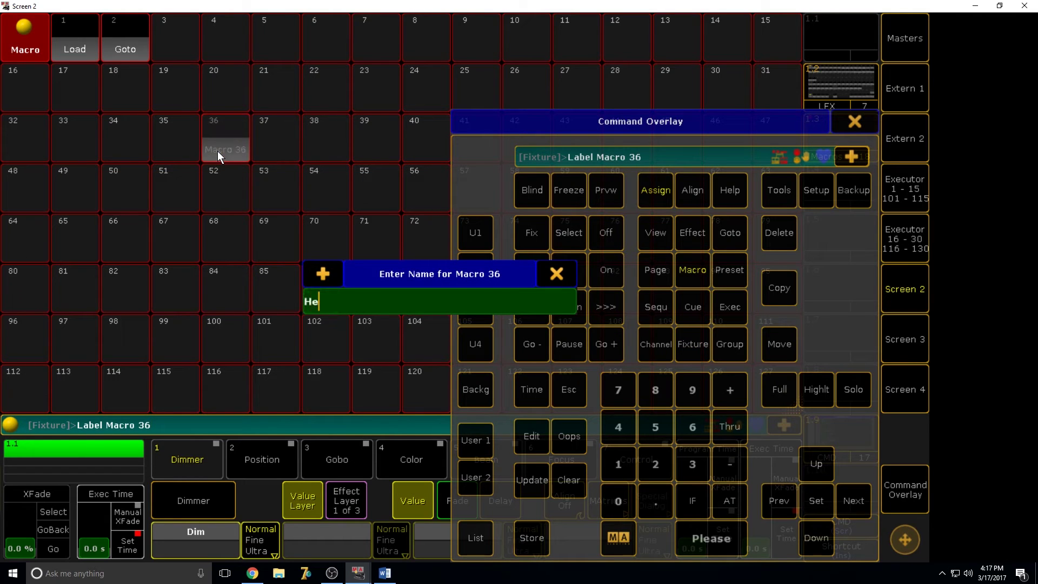
{"action": "key", "text": "Return"}
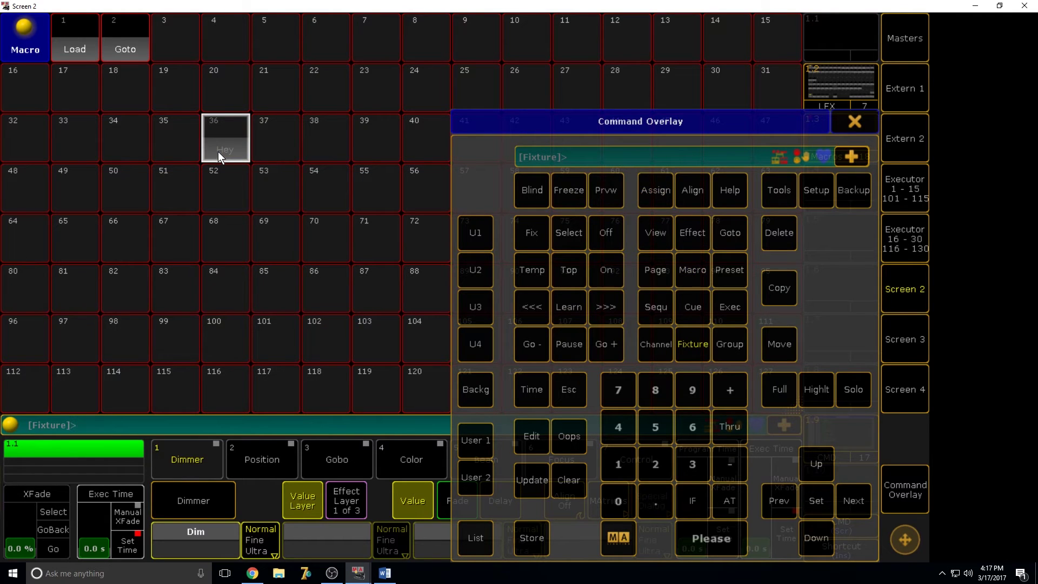
{"action": "left_click", "coordinate": [863, 125]}
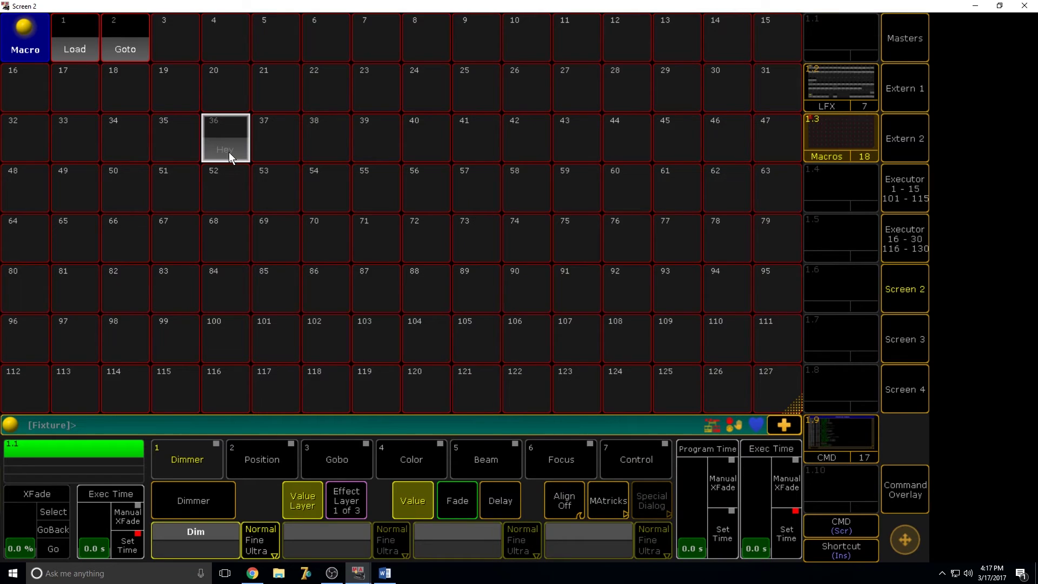
{"action": "left_click", "coordinate": [833, 444]}
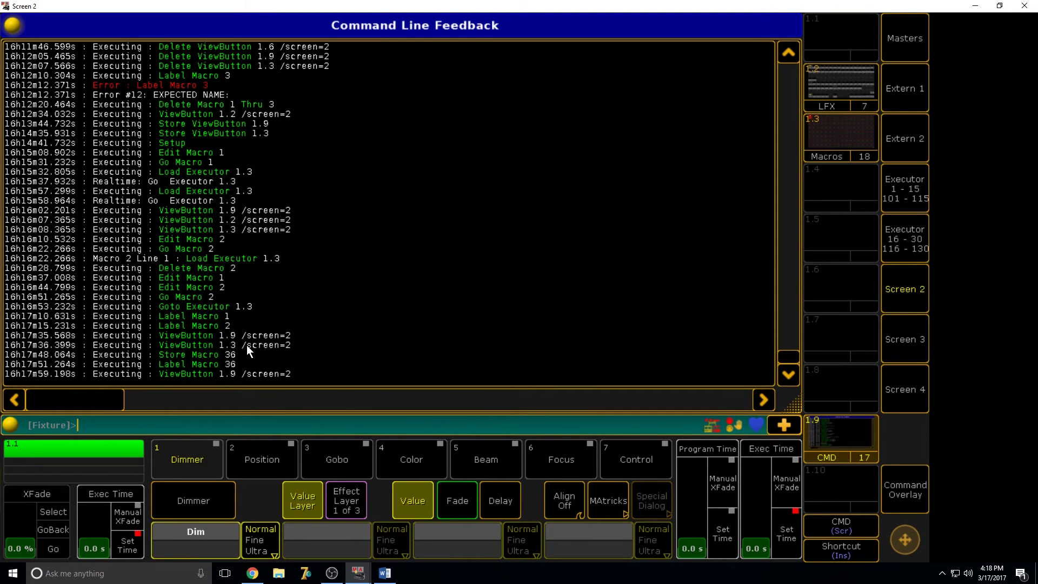
Delete macro 36 'Hey' from the macro pool
{"action": "left_click", "coordinate": [842, 138]}
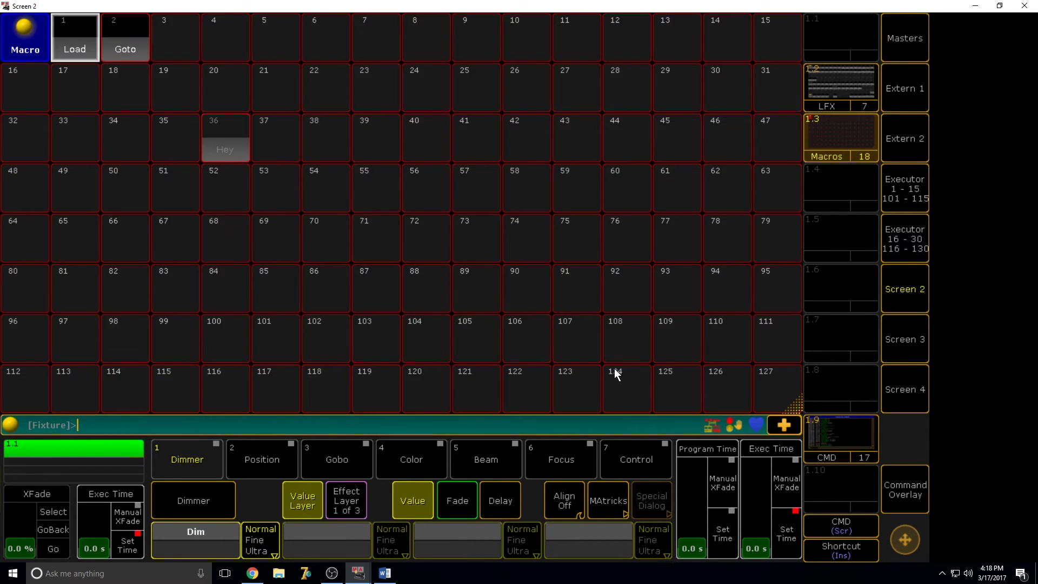
{"action": "left_click", "coordinate": [895, 488]}
{"action": "left_click", "coordinate": [780, 232]}
{"action": "left_click", "coordinate": [216, 146]}
{"action": "left_click", "coordinate": [863, 120]}
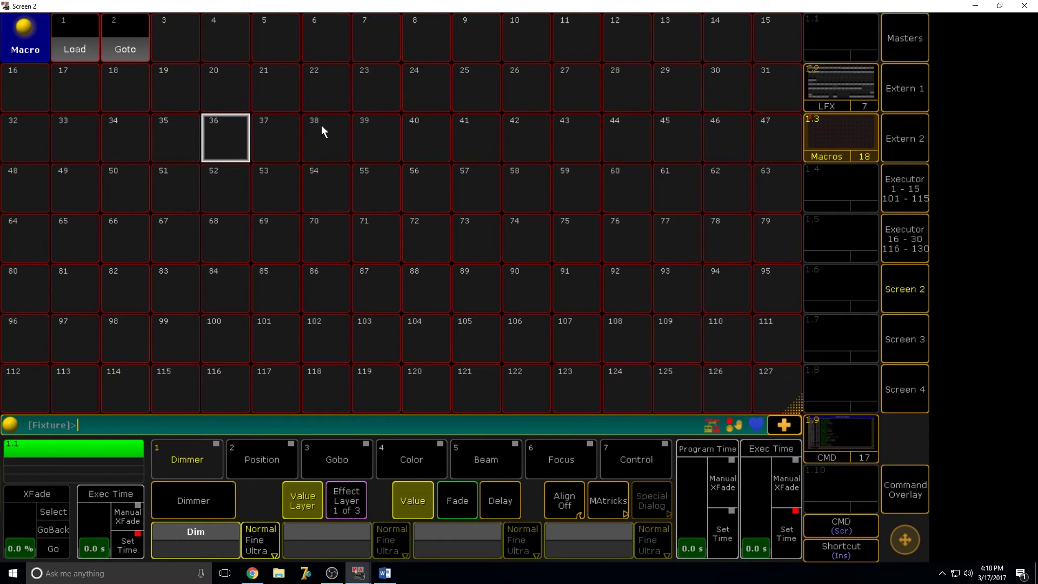
Give macro 40 two lines: 'Store Macro 36' and 'Label Macro 36'
{"action": "left_click", "coordinate": [414, 131]}
{"action": "left_click", "coordinate": [32, 471]}
{"action": "type", "text": "Sto"}
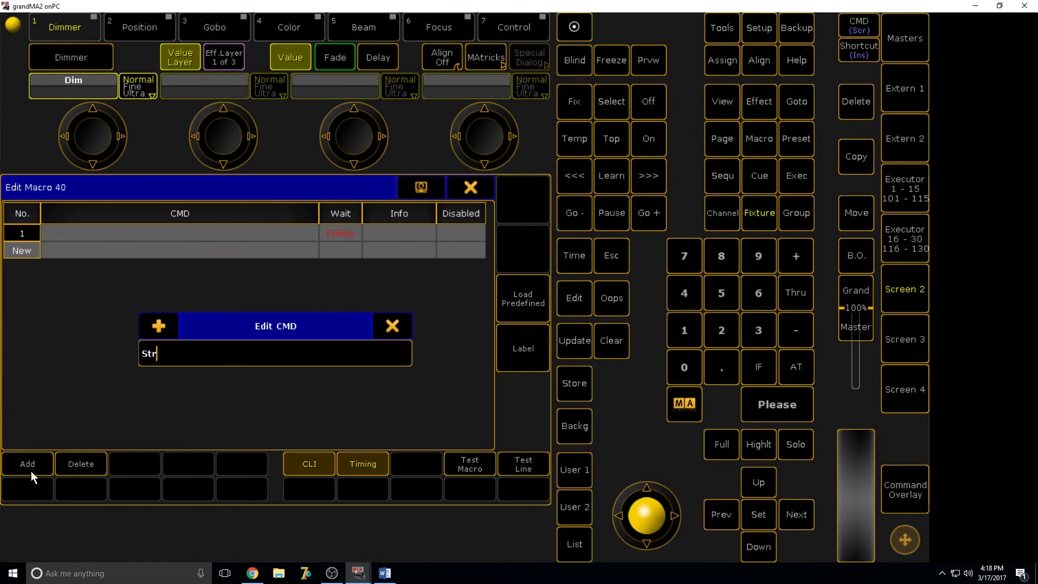
{"action": "type", "text": "re Macro 1"}
{"action": "key", "text": "BackSpace"}
{"action": "key", "text": "BackSpace"}
{"action": "key", "text": "BackSpace"}
{"action": "key", "text": "BackSpace"}
{"action": "key", "text": "BackSpace"}
{"action": "type", "text": "cro 36"}
{"action": "key", "text": "Return"}
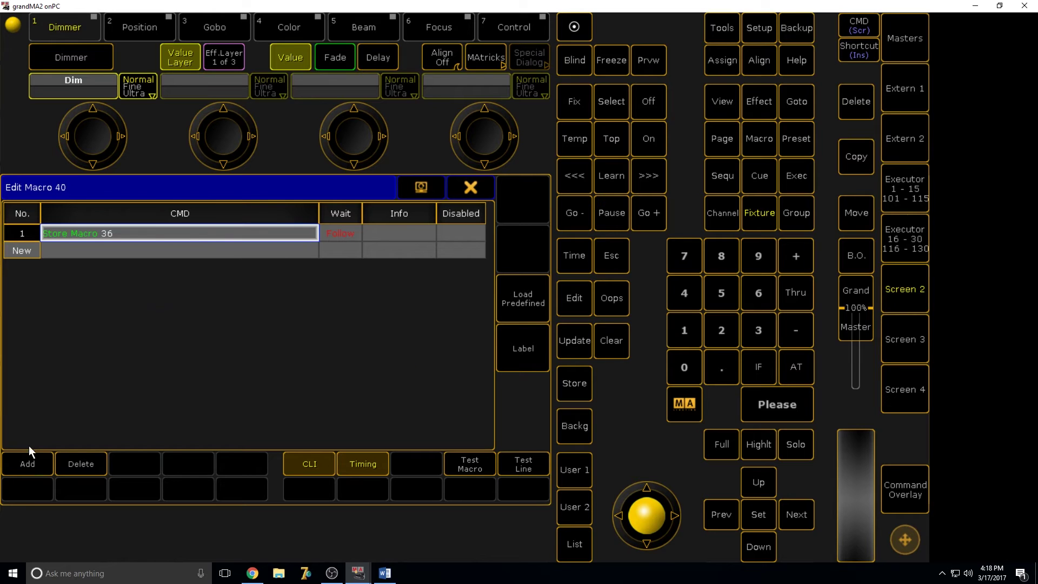
{"action": "left_click", "coordinate": [24, 257]}
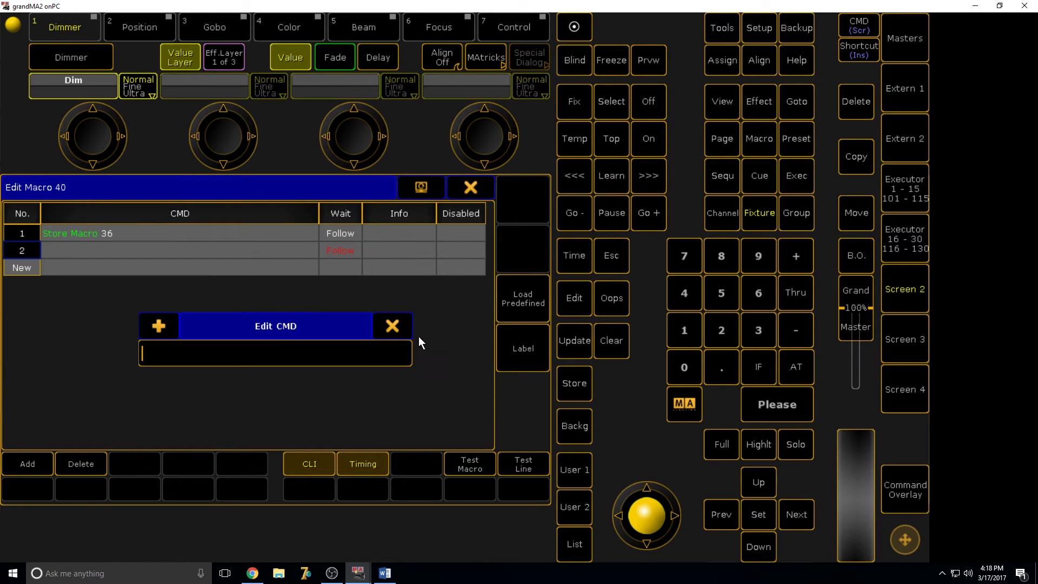
{"action": "type", "text": "Label Macro 36"}
{"action": "key", "text": "Return"}
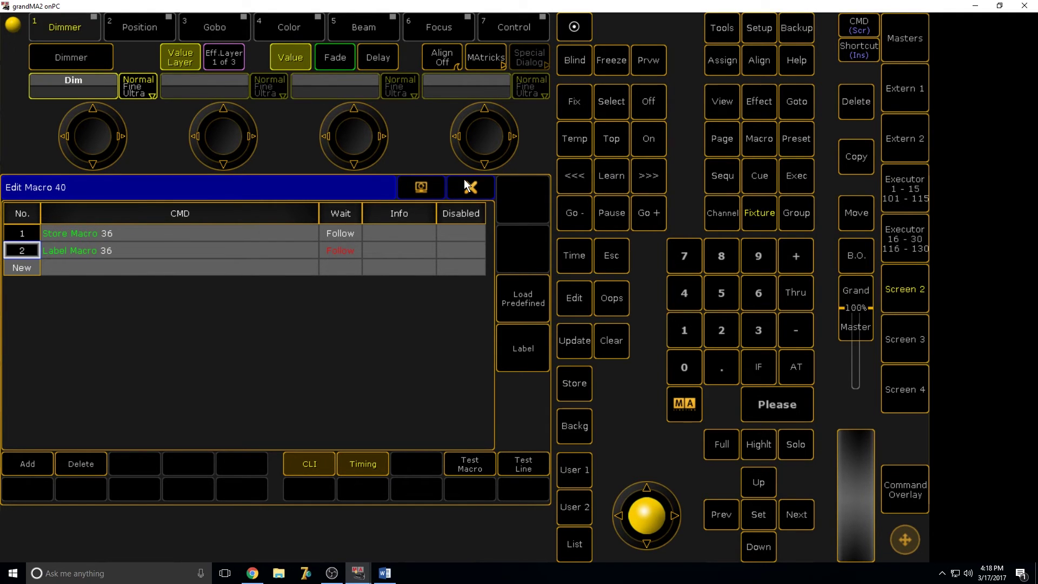
Close the editor and run macro 40, naming the recreated macro 36 'Hey'
{"action": "key", "text": "alt+Tab"}
{"action": "left_click", "coordinate": [419, 134]}
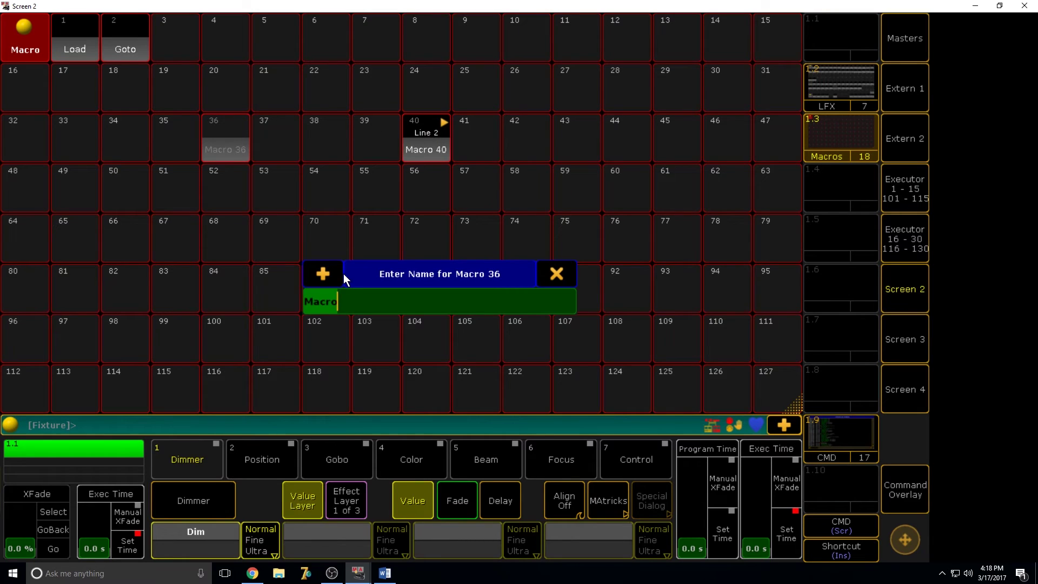
{"action": "type", "text": "Hey"}
{"action": "key", "text": "Return"}
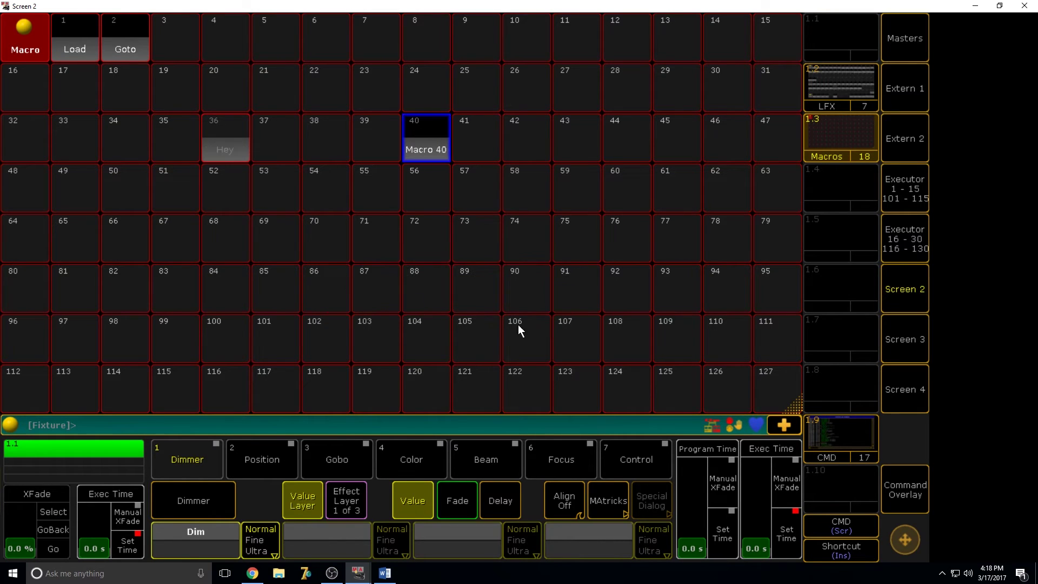
{"action": "left_click", "coordinate": [922, 497]}
Delete macro 36 'Hey' from the pool again
{"action": "left_click", "coordinate": [779, 233]}
{"action": "left_click", "coordinate": [227, 151]}
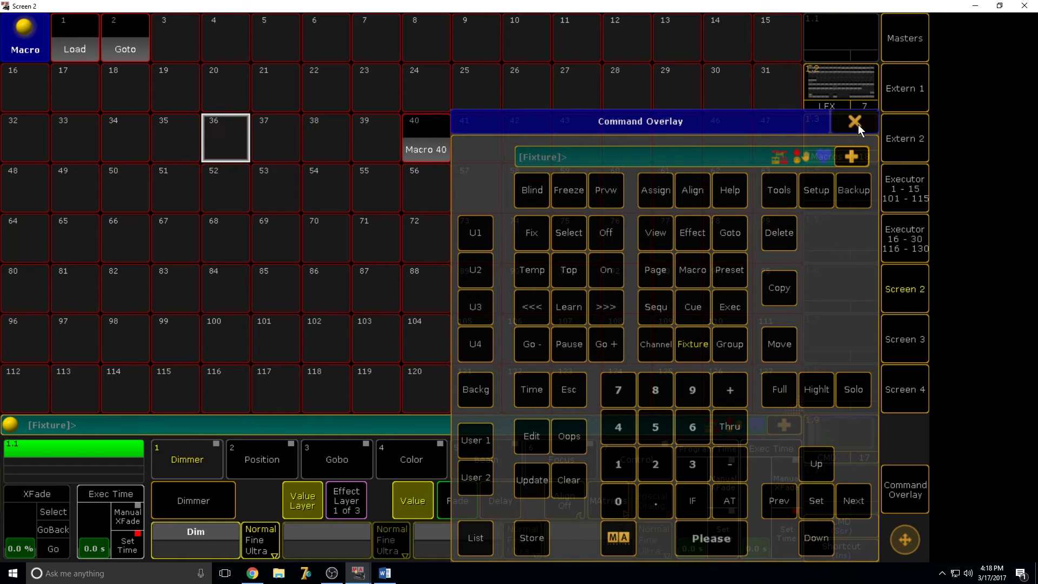
{"action": "left_click", "coordinate": [854, 122]}
Change macro 40's line 2 to Label Macro 36 'Hey' and rerun macro 40
{"action": "right_click", "coordinate": [427, 135]}
{"action": "left_click", "coordinate": [177, 249]}
{"action": "left_click", "coordinate": [249, 359]}
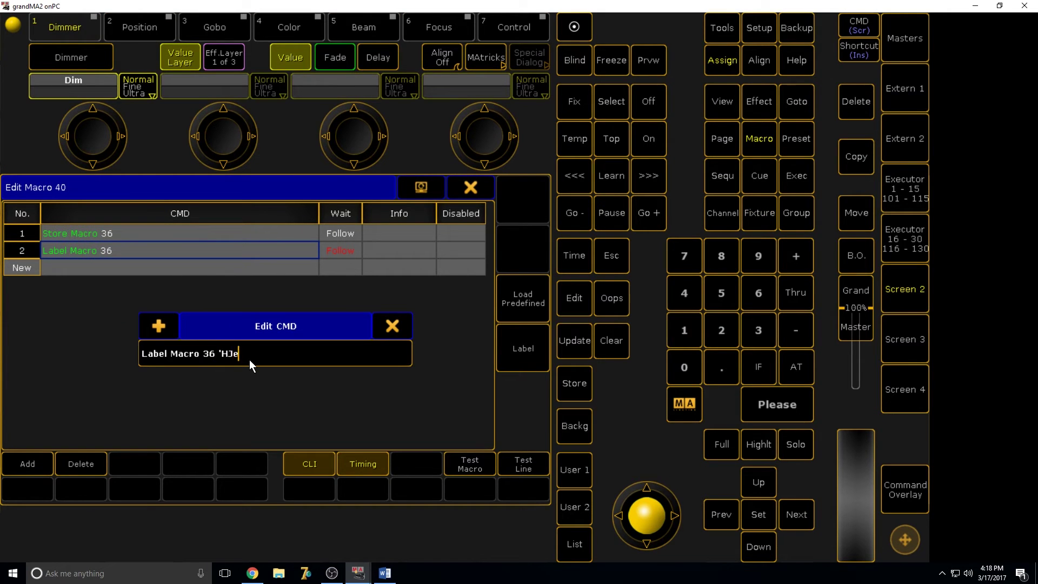
{"action": "type", "text": "'Hey'"}
{"action": "key", "text": "Return"}
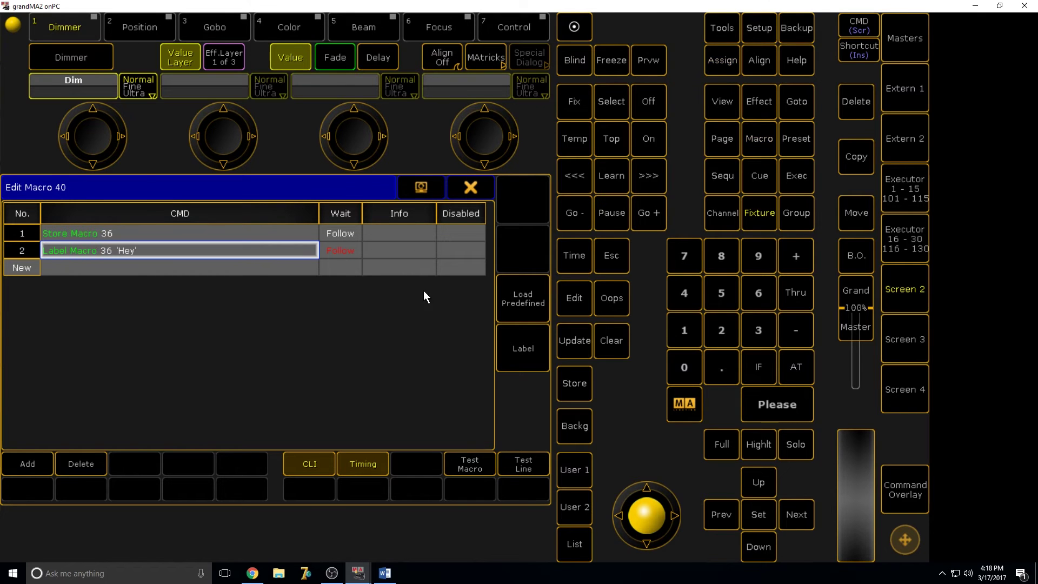
{"action": "key", "text": "alt+Tab"}
{"action": "left_click", "coordinate": [413, 149]}
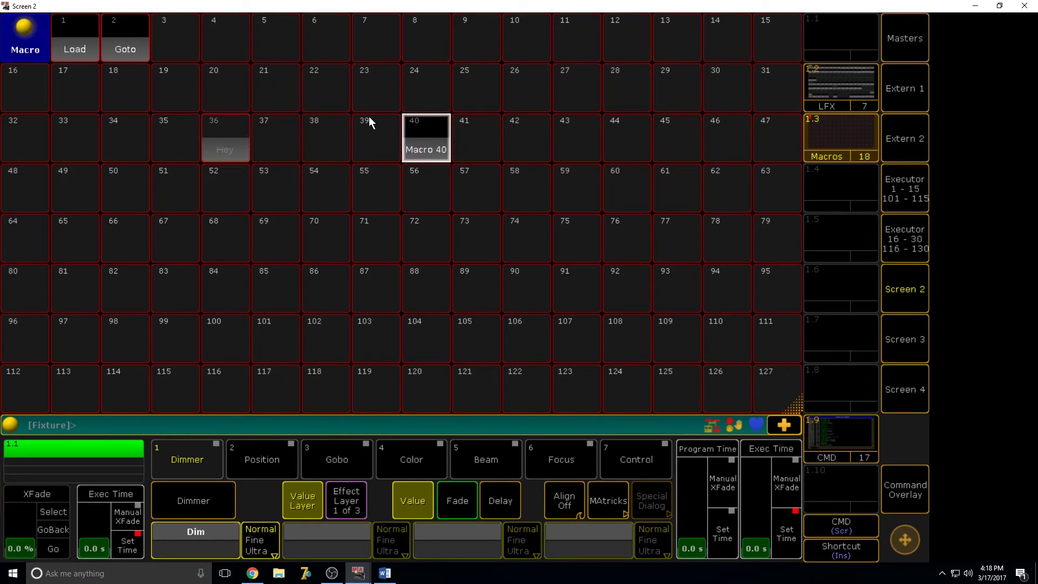